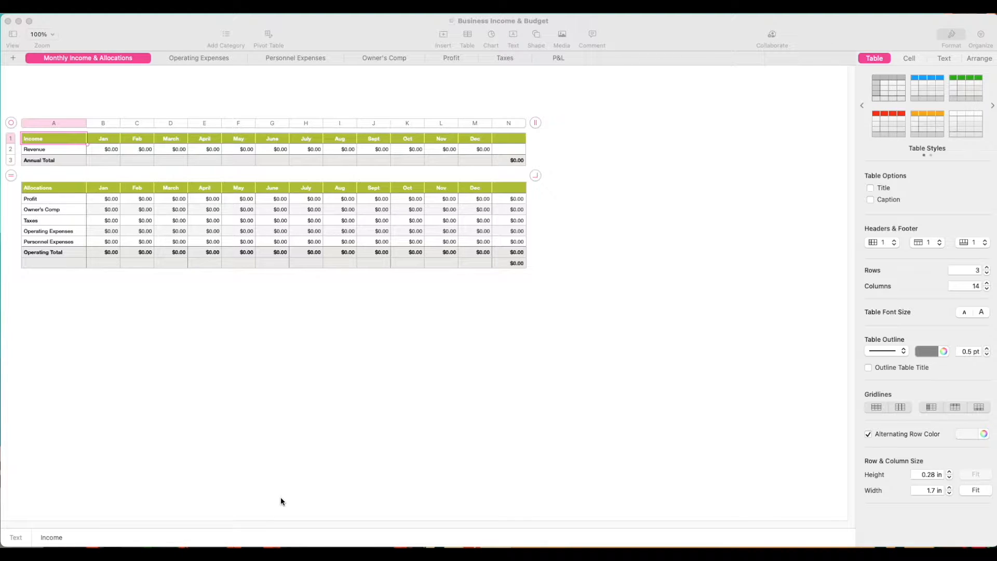
Enter 1000 as the January revenue in the Income table.
{"action": "left_click", "coordinate": [281, 498]}
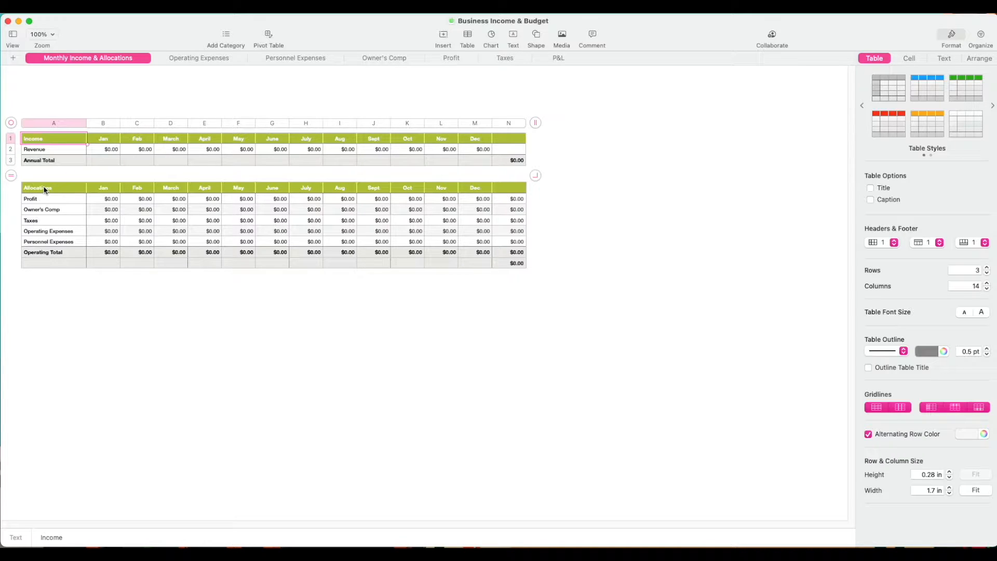
{"action": "left_click", "coordinate": [69, 150]}
{"action": "left_click", "coordinate": [98, 151]}
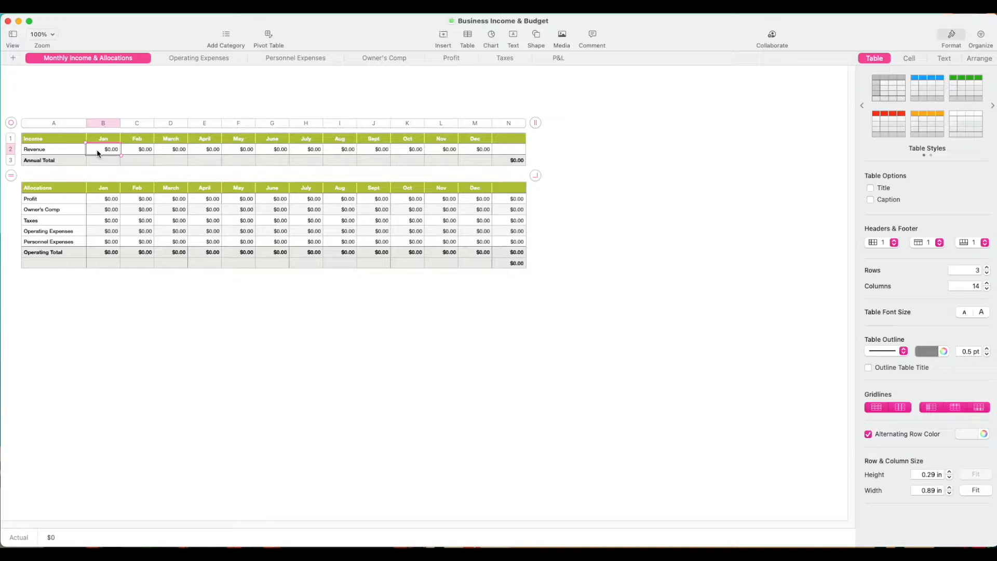
{"action": "type", "text": "1,00"}
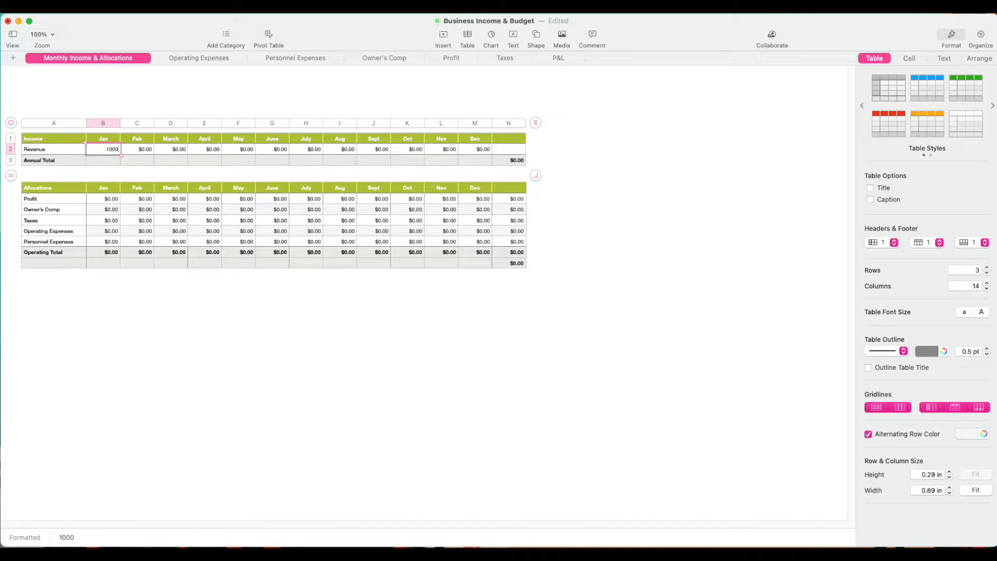
{"action": "type", "text": "0"}
{"action": "key", "text": "Tab"}
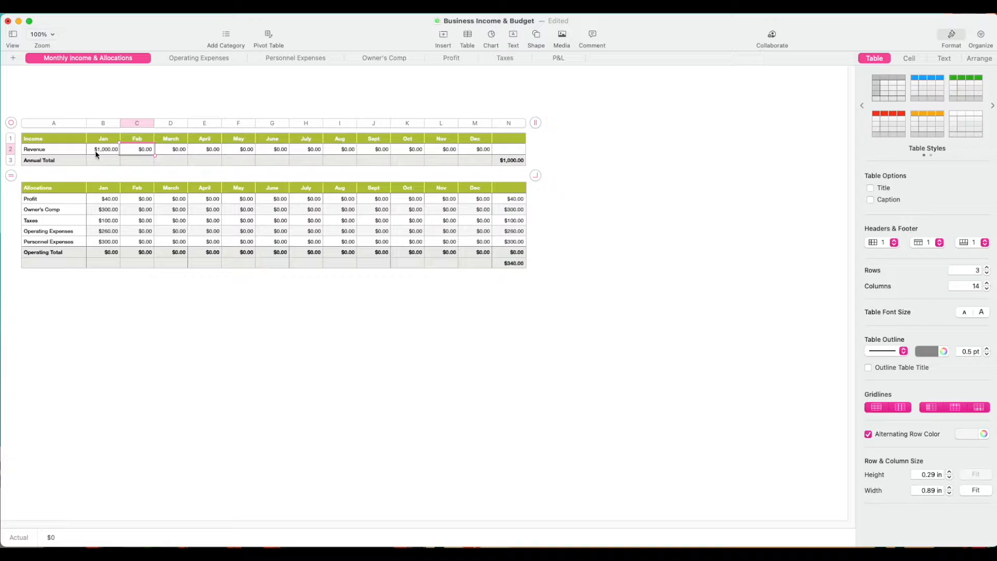
Replace the January Profit allocation's formula with a fixed value of 0.
{"action": "left_click", "coordinate": [100, 204]}
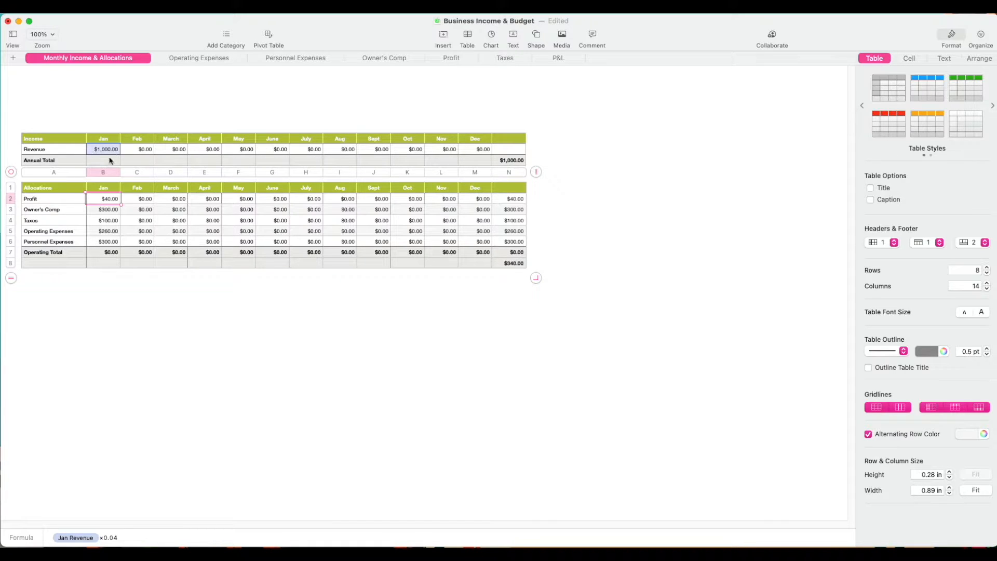
{"action": "left_click", "coordinate": [107, 211]}
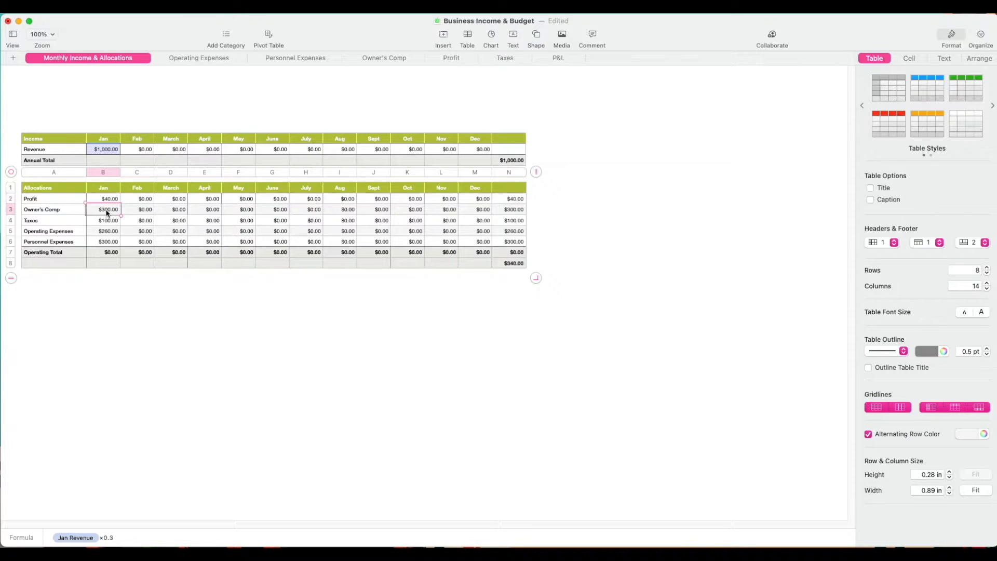
{"action": "key", "text": "Up"}
{"action": "type", "text": "0"}
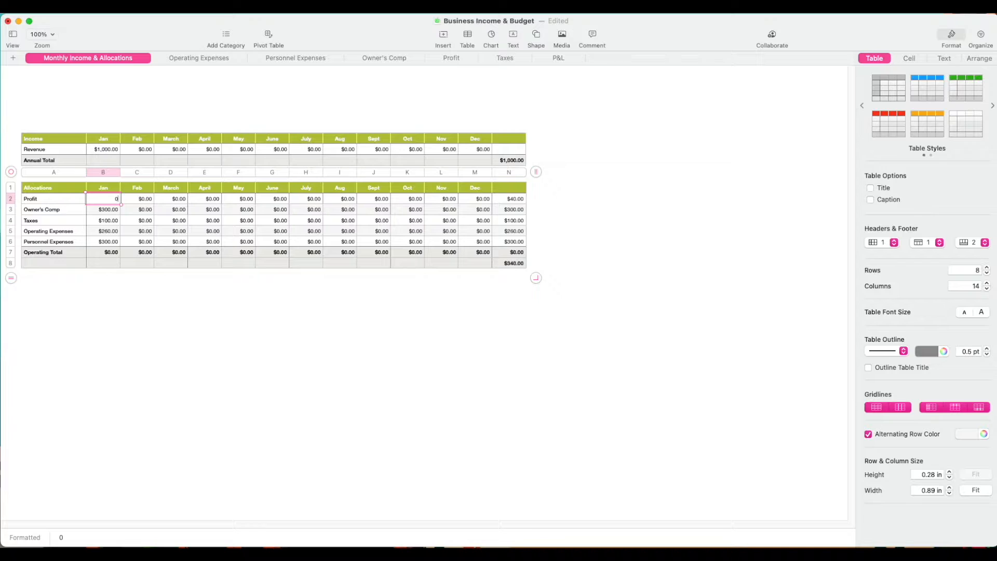
{"action": "key", "text": "Return"}
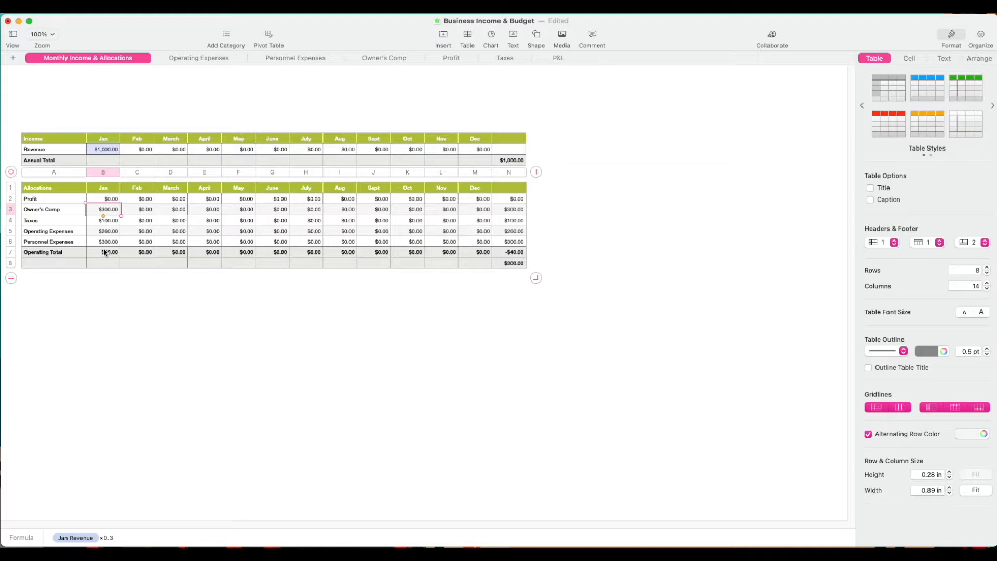
Change the January Taxes allocation formula to multiply January revenue by 0.14.
{"action": "left_click", "coordinate": [103, 226]}
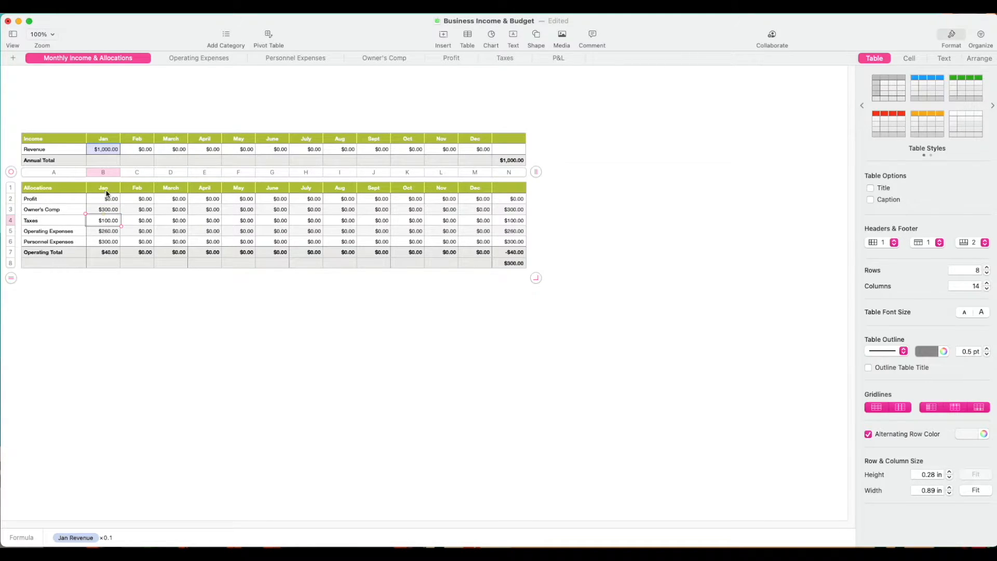
{"action": "left_click", "coordinate": [126, 202]}
{"action": "left_click", "coordinate": [114, 200]}
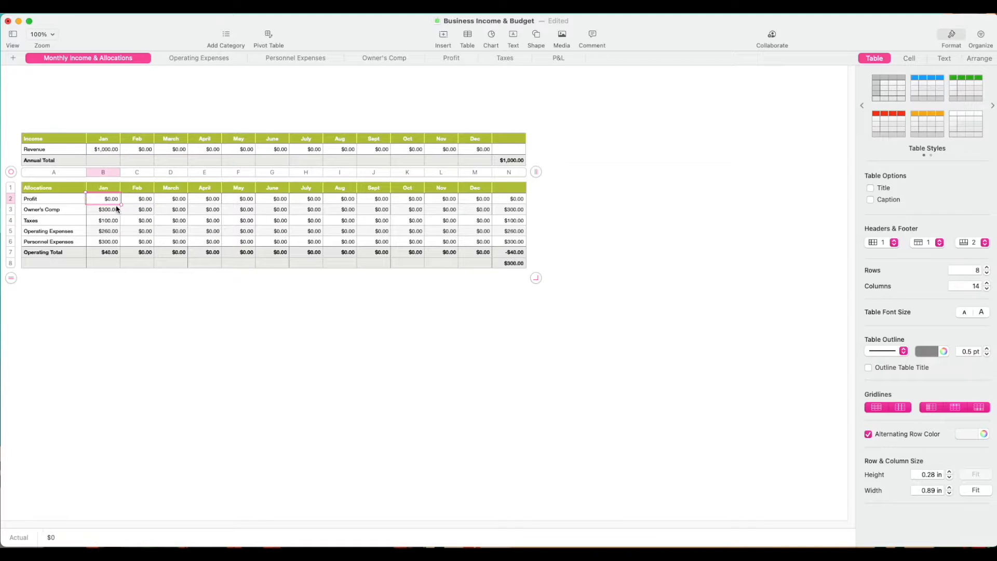
{"action": "left_click", "coordinate": [112, 224]}
{"action": "double_click", "coordinate": [112, 224]}
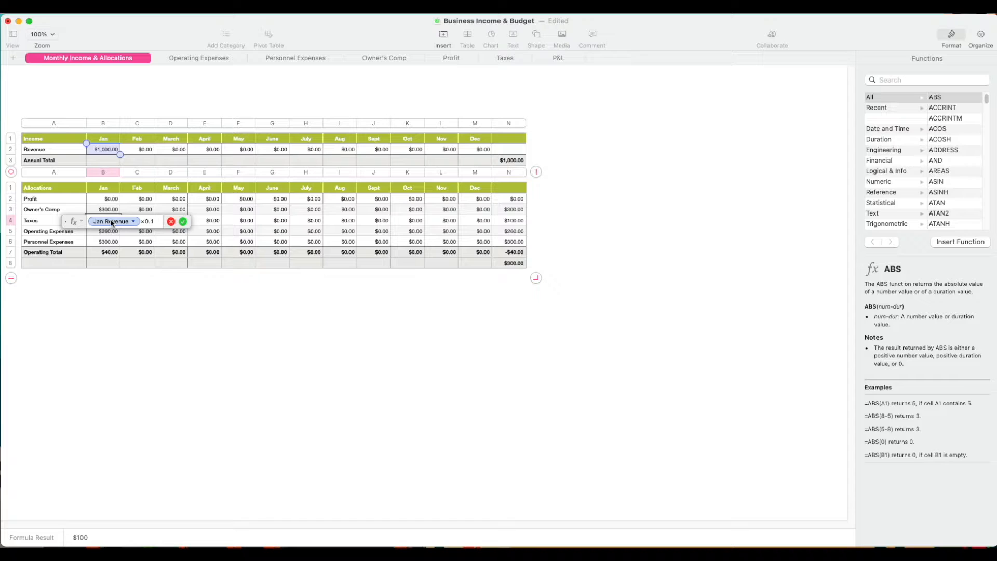
{"action": "type", "text": "4"}
{"action": "key", "text": "Return"}
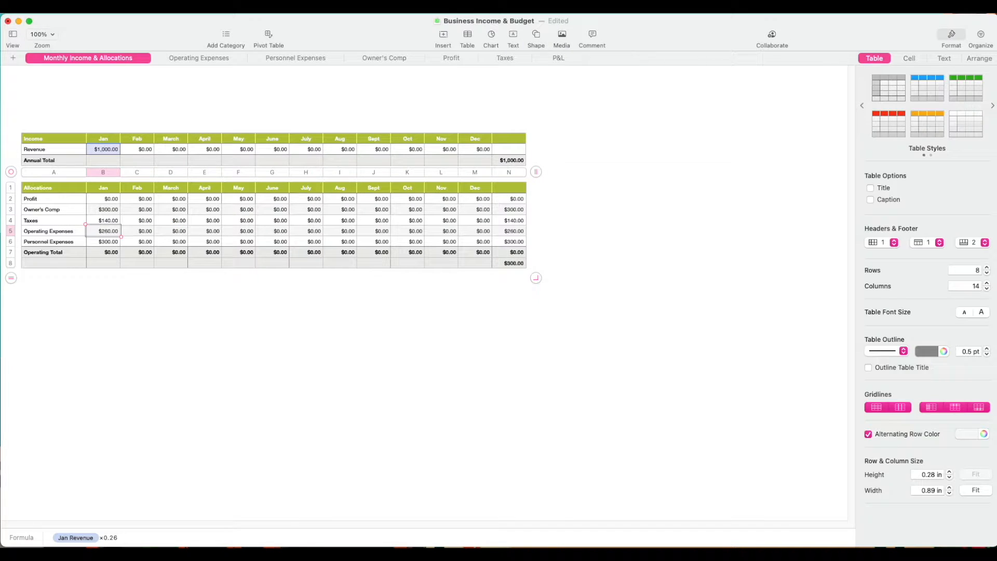
Examine the formulas behind the January Operating Total, Personnel Expenses and Profit cells.
{"action": "left_click", "coordinate": [104, 252]}
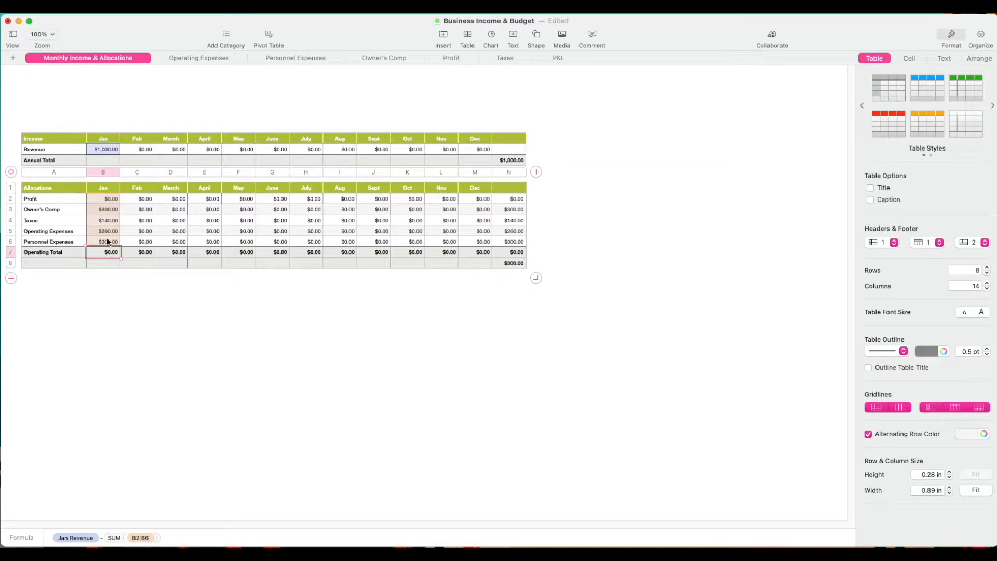
{"action": "left_click", "coordinate": [107, 242]}
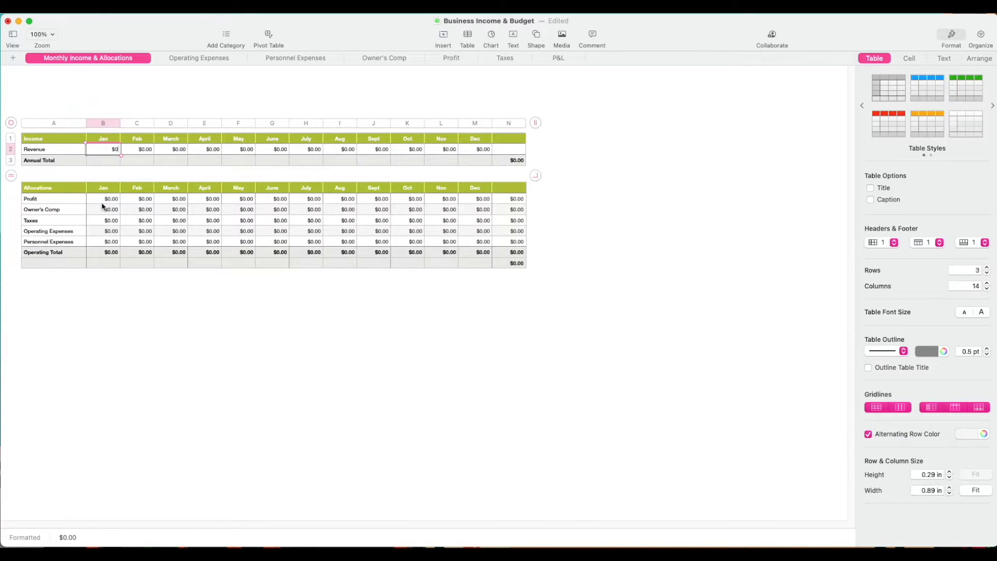
{"action": "left_click", "coordinate": [71, 148]}
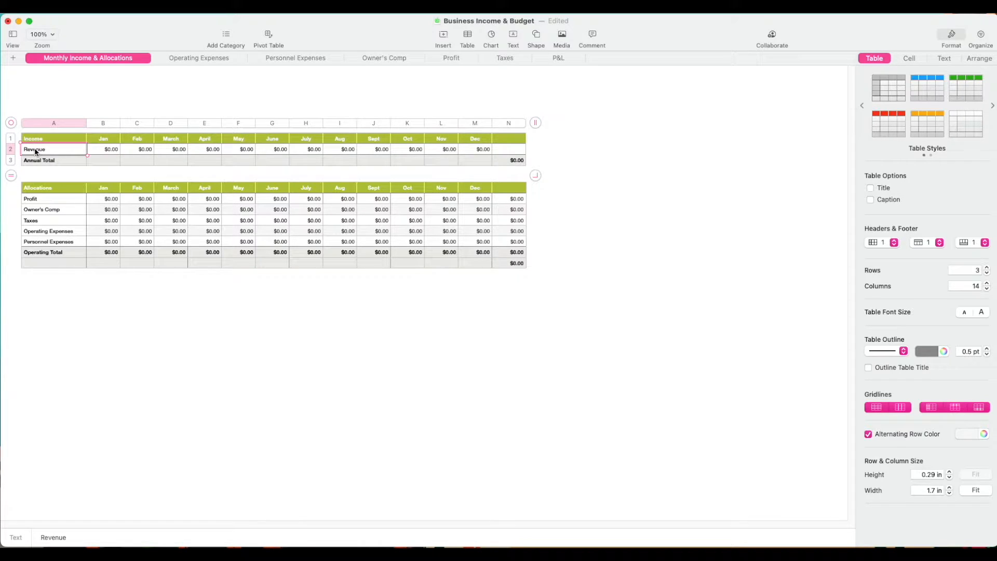
{"action": "left_click", "coordinate": [91, 152]}
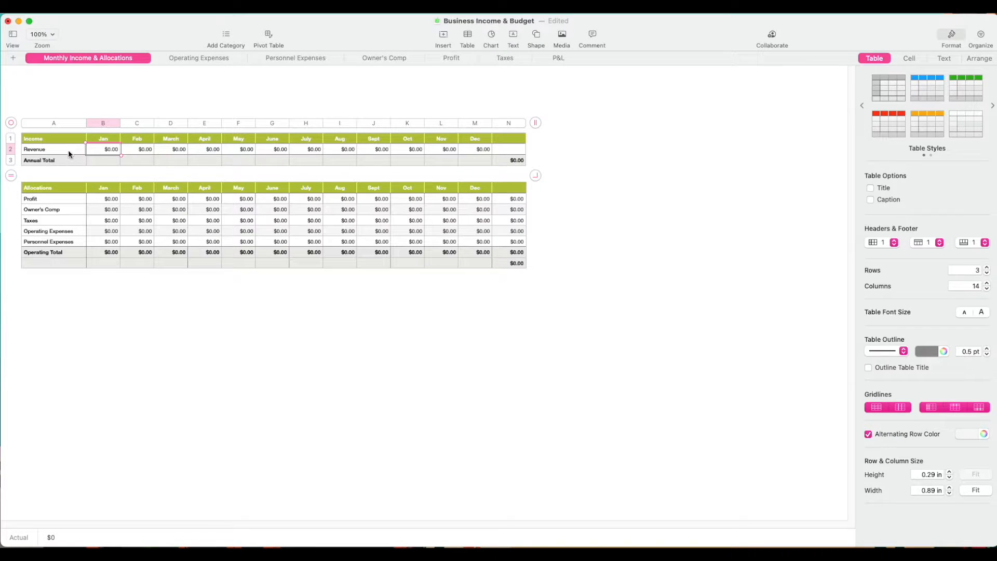
{"action": "left_click", "coordinate": [102, 203]}
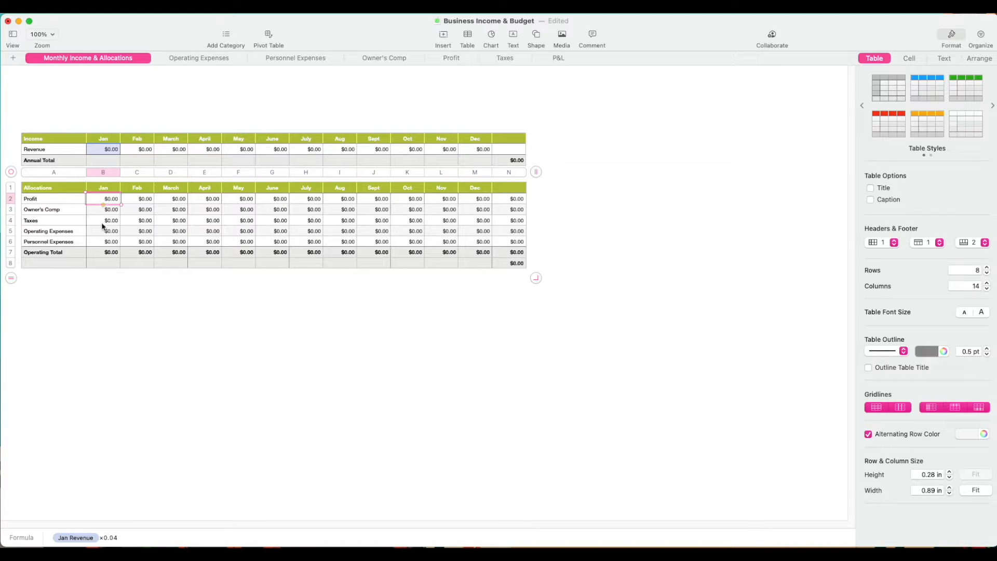
Add two rows below Revenue in the Income table and label them Waterline and Banana.
{"action": "left_click", "coordinate": [105, 151]}
{"action": "left_click", "coordinate": [80, 151]}
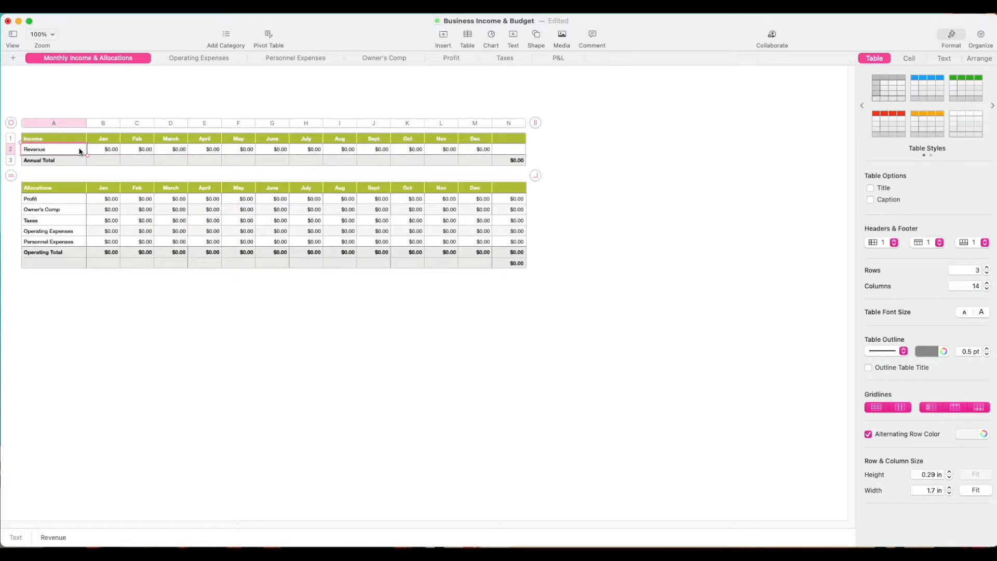
{"action": "key", "text": "Return"}
{"action": "key", "text": "Return"}
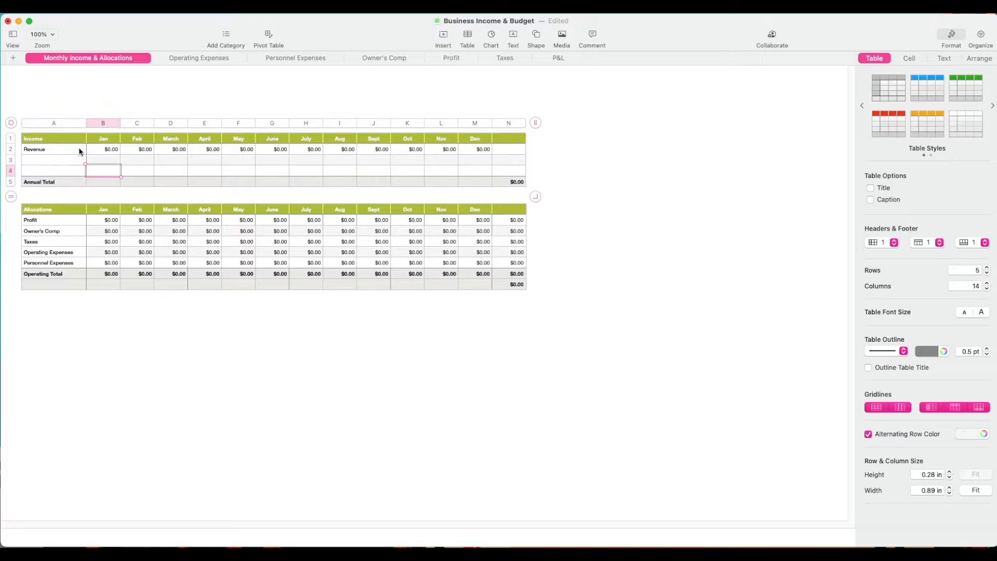
{"action": "key", "text": "Up"}
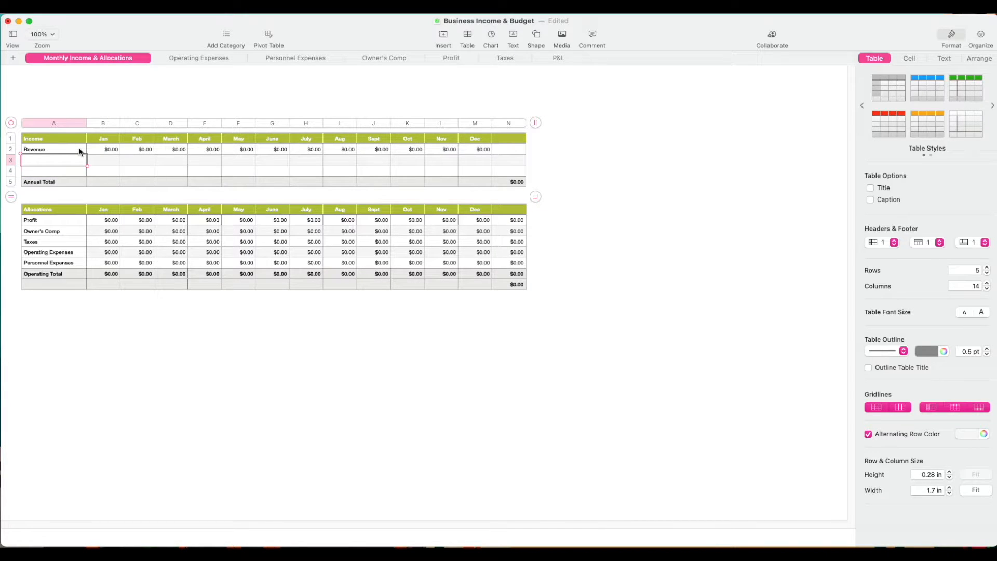
{"action": "type", "text": "Waterline"}
{"action": "key", "text": "Return"}
{"action": "type", "text": "Banana"}
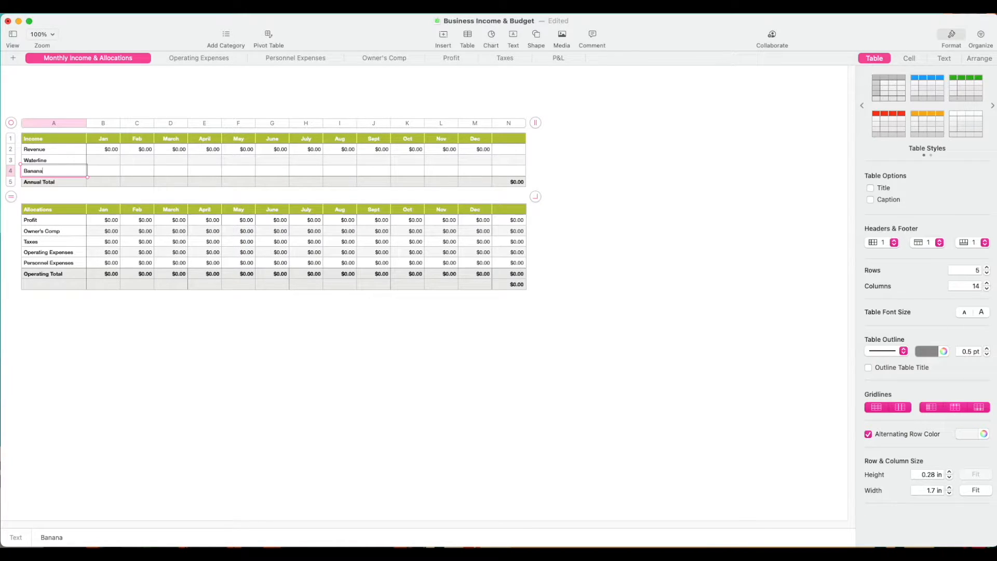
Enter the January income amounts: 500 for Revenue, 200 for Waterline and 300 for Banana.
{"action": "key", "text": "Up"}
{"action": "key", "text": "Right"}
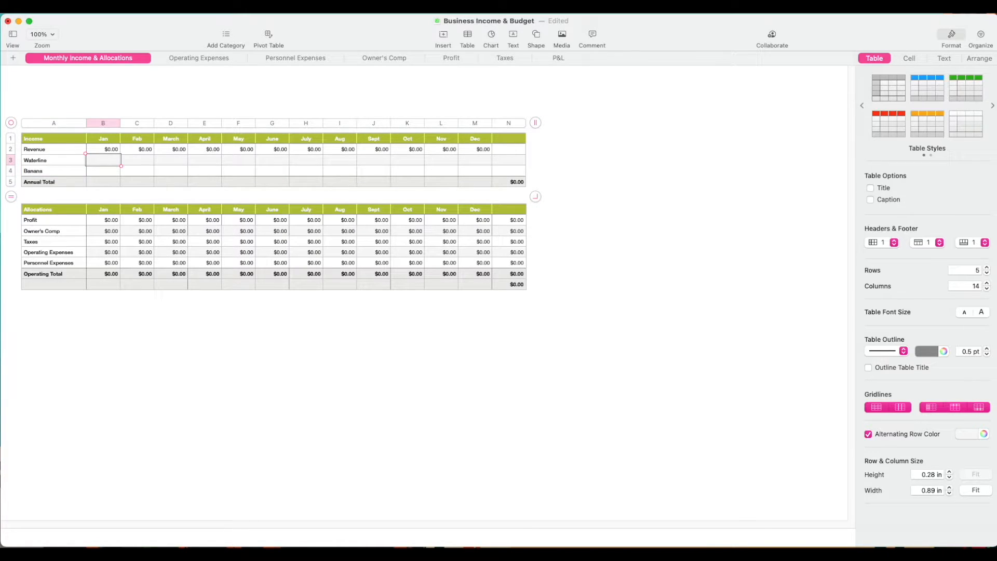
{"action": "key", "text": "Up"}
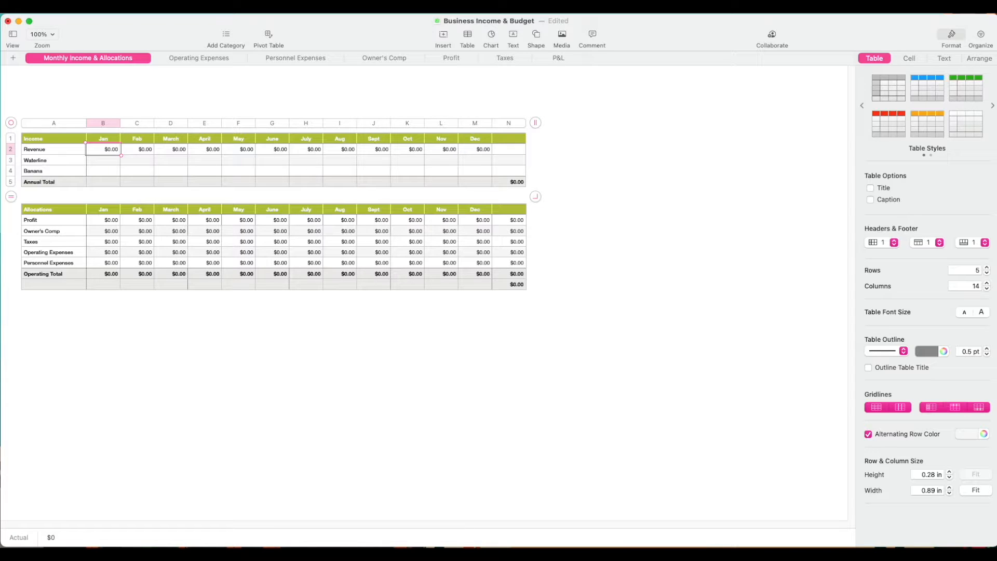
{"action": "type", "text": "500"}
{"action": "key", "text": "Return"}
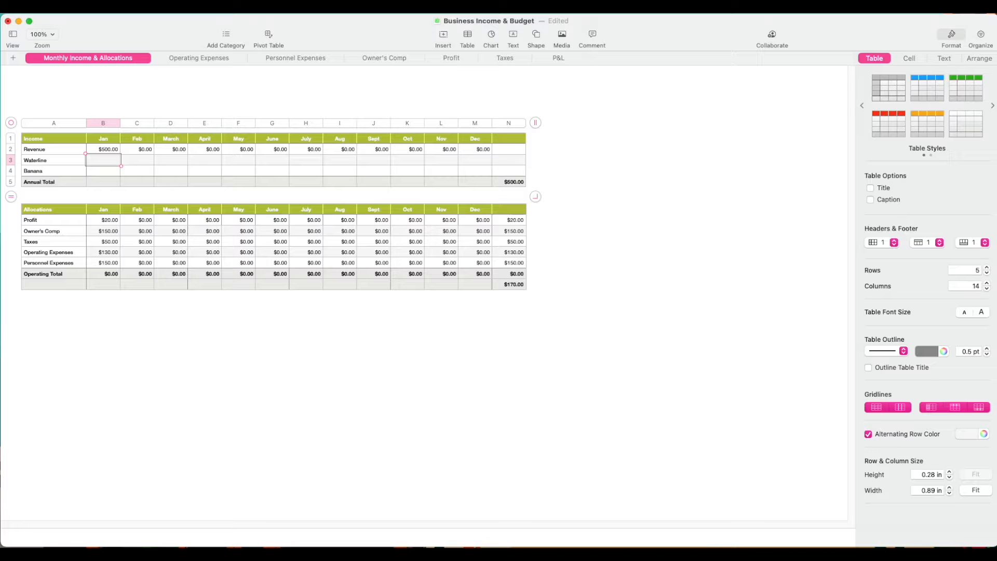
{"action": "type", "text": "200"}
{"action": "key", "text": "Return"}
{"action": "type", "text": "300"}
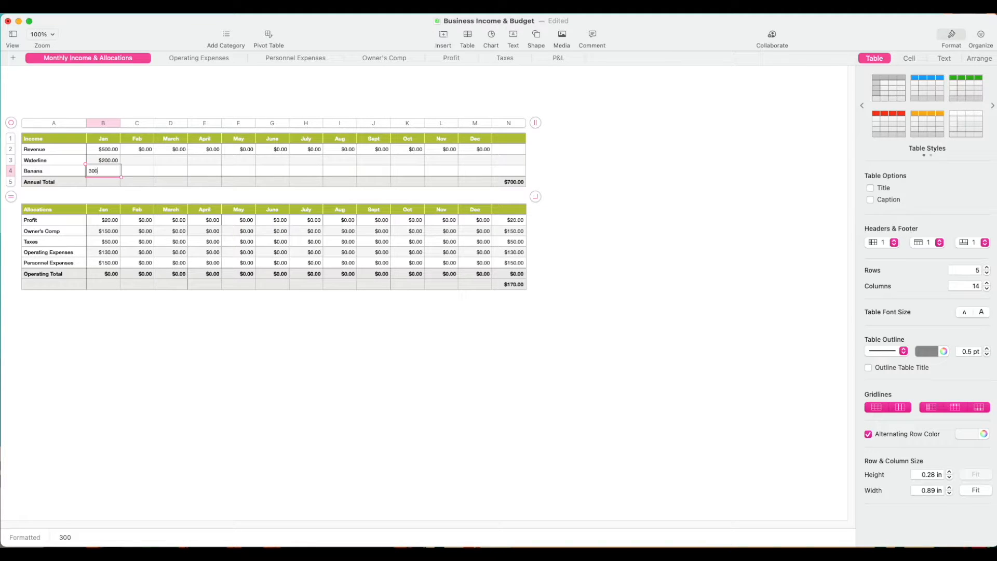
{"action": "key", "text": "Up"}
{"action": "key", "text": "Down"}
Examine which income cell the January Personnel Expenses and Profit formulas reference.
{"action": "left_click", "coordinate": [102, 262]}
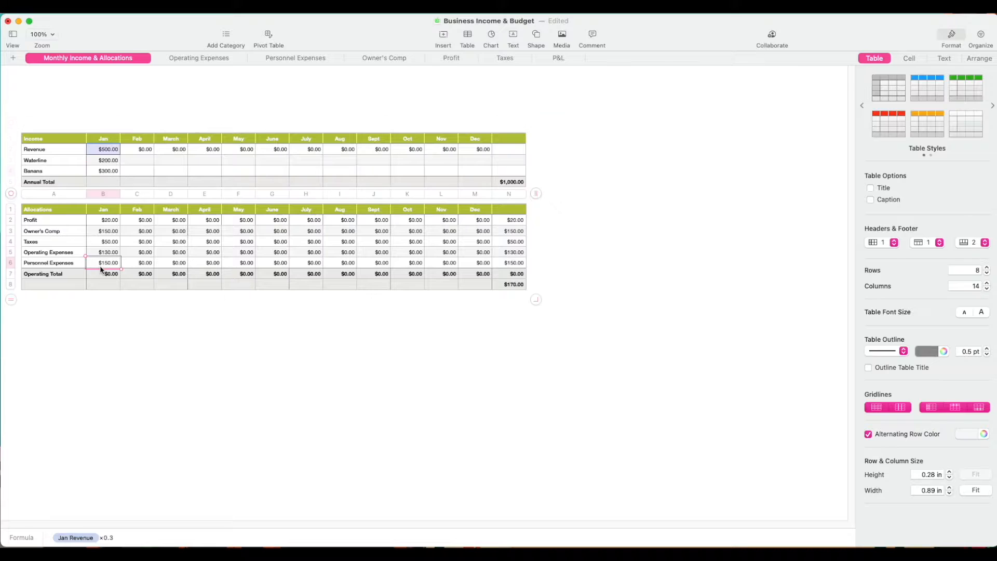
{"action": "left_click", "coordinate": [103, 222]}
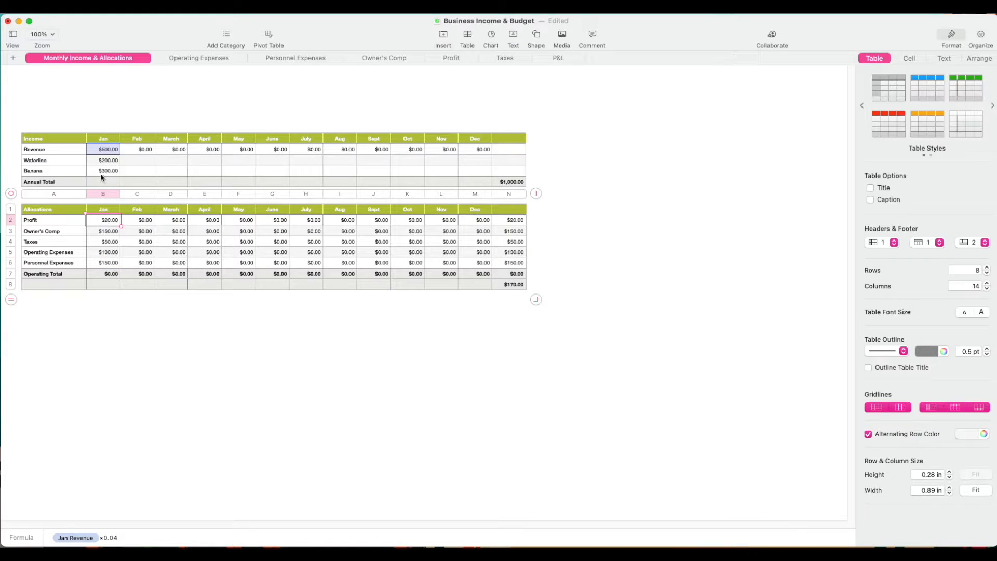
{"action": "left_click", "coordinate": [108, 151]}
{"action": "left_click", "coordinate": [104, 221]}
{"action": "double_click", "coordinate": [103, 221]}
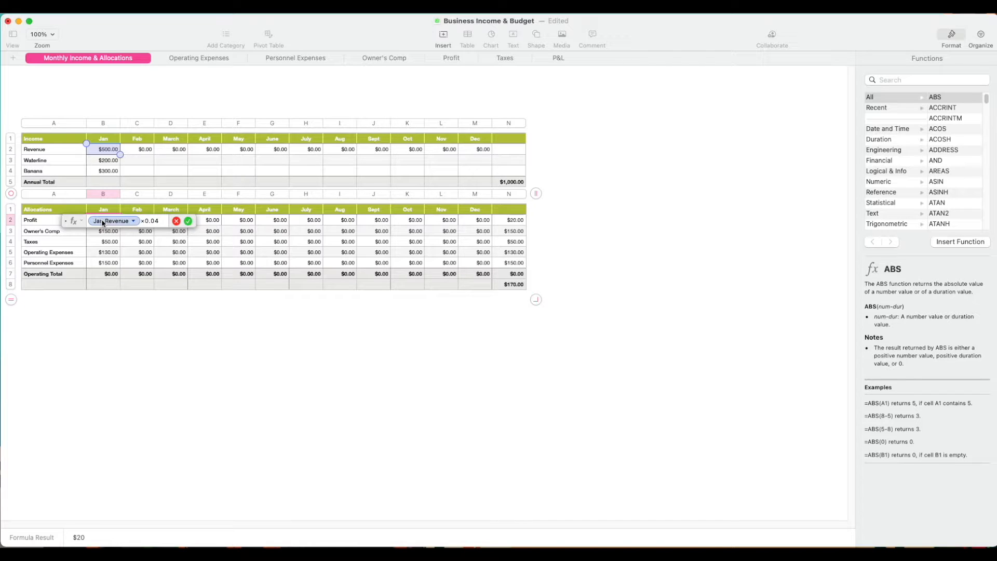
{"action": "key", "text": "Return"}
Add a SUM formula over B2:B4 in the January Annual Total cell of the Income table.
{"action": "left_click", "coordinate": [102, 181]}
{"action": "type", "text": "="}
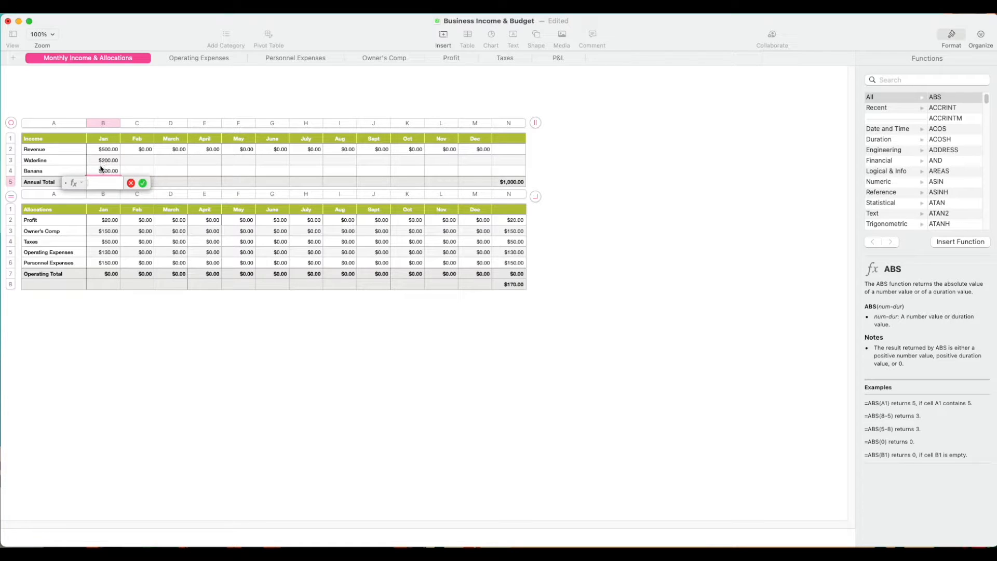
{"action": "type", "text": "SUM"}
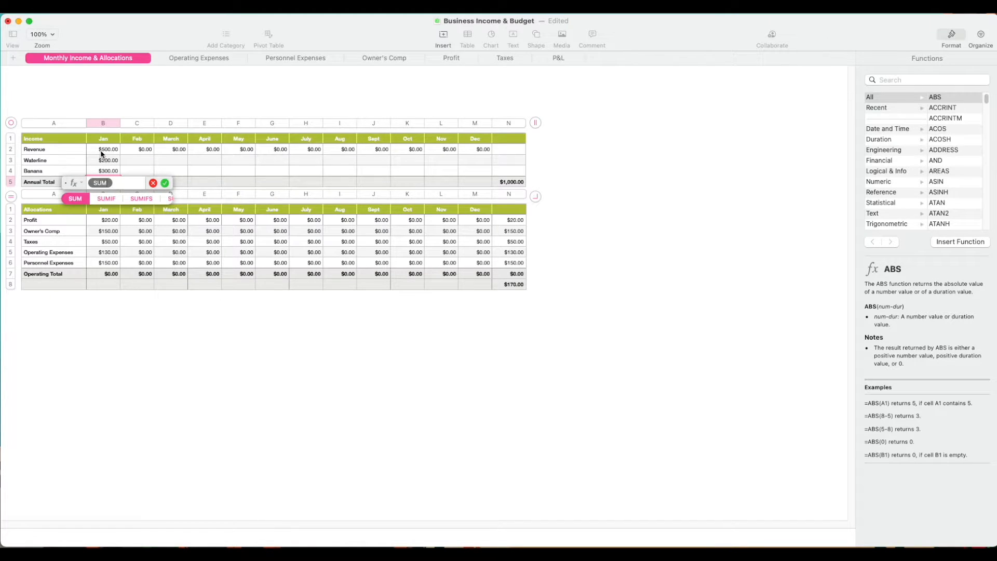
{"action": "key", "text": "Return"}
{"action": "left_click_drag", "start_coordinate": [103, 150], "coordinate": [100, 171]}
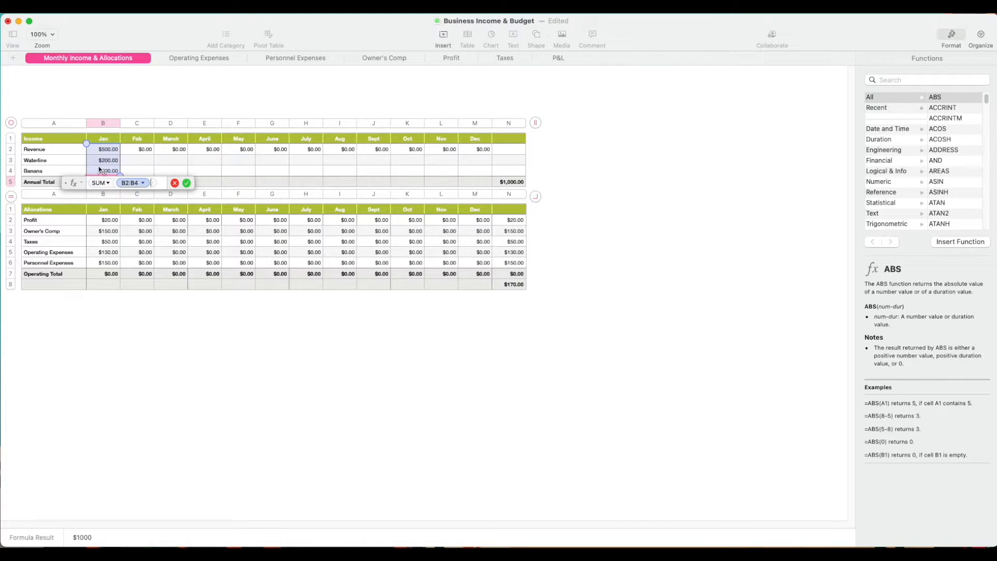
{"action": "key", "text": "Return"}
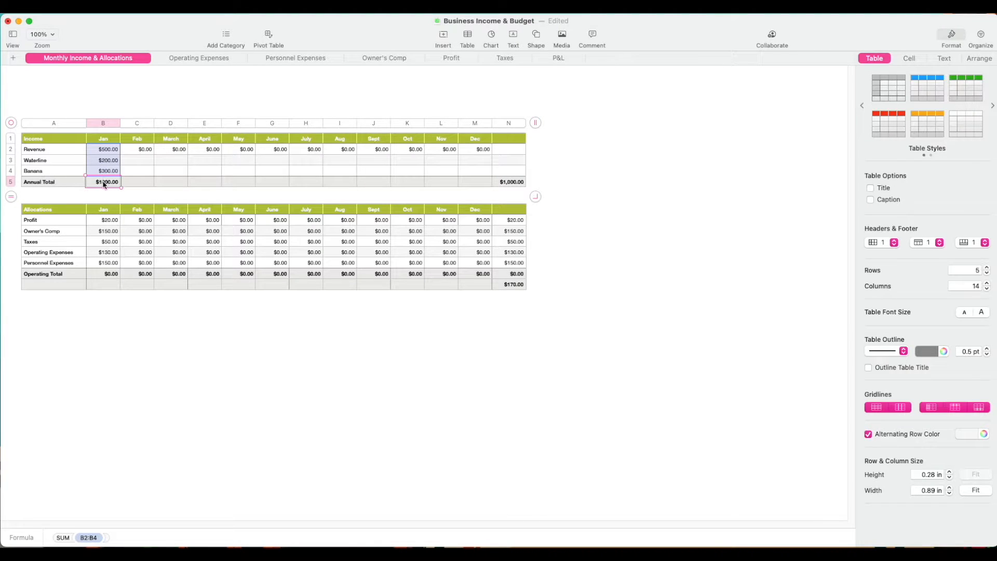
Change the January Profit formula in the Allocations table to multiply the January Annual Total by 0.04.
{"action": "double_click", "coordinate": [100, 223]}
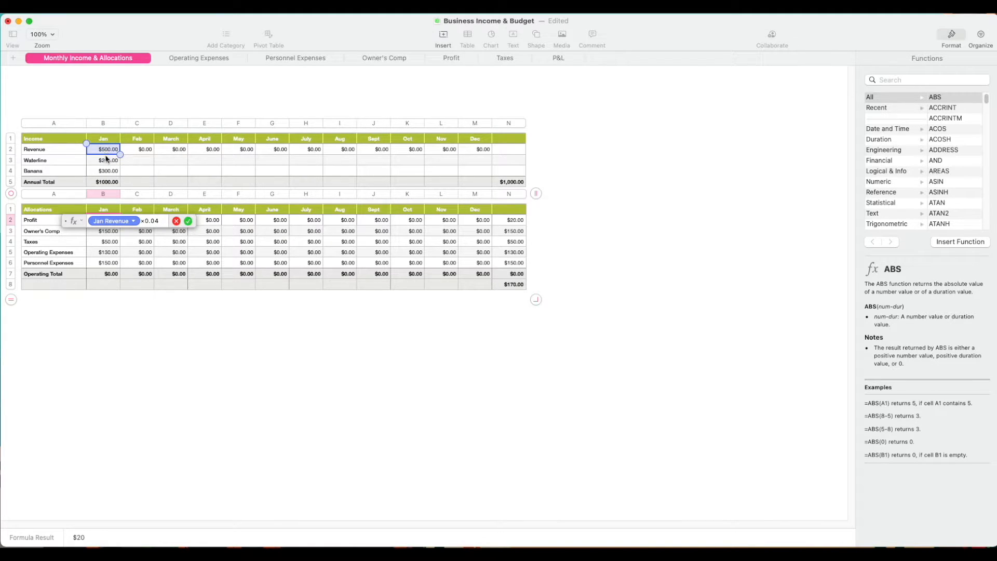
{"action": "left_click", "coordinate": [108, 171]}
{"action": "left_click", "coordinate": [110, 182]}
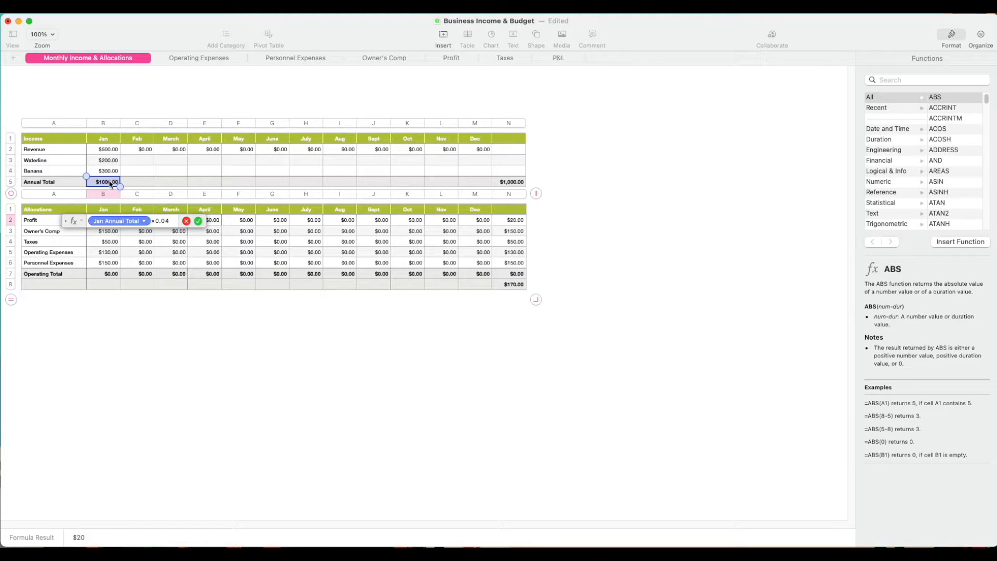
{"action": "left_click", "coordinate": [110, 183]}
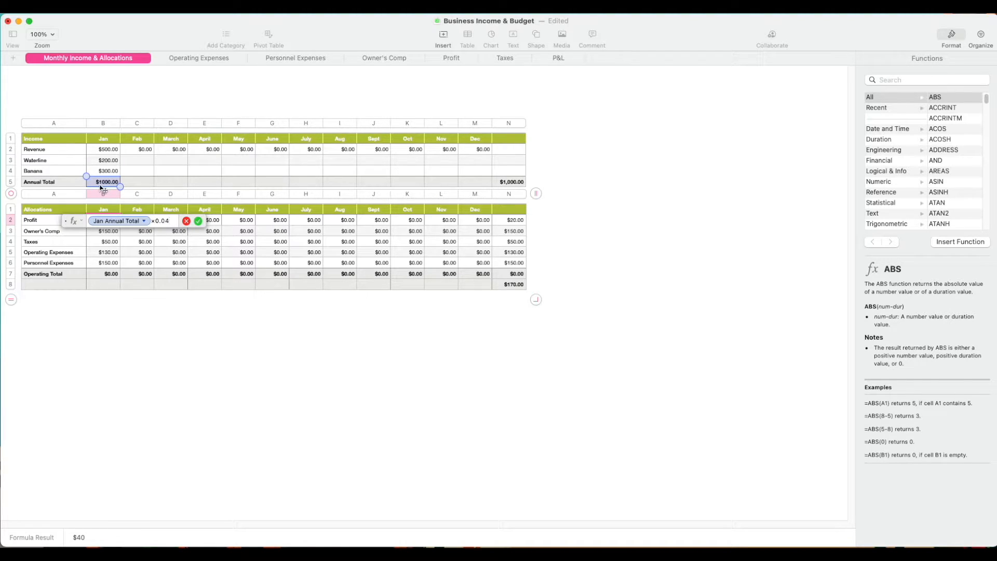
{"action": "key", "text": "Return"}
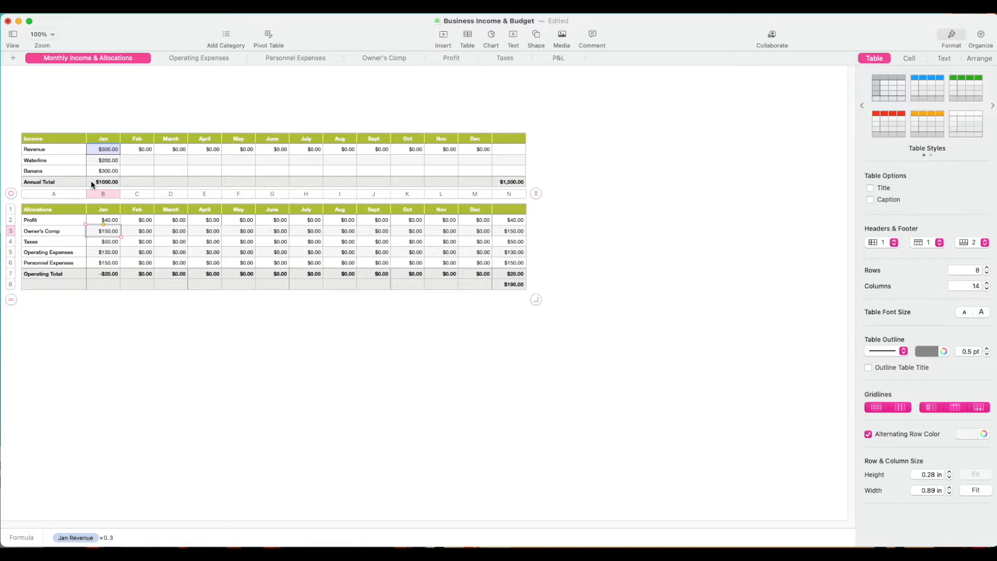
Copy the January Profit formula into the February through December Profit cells of the Allocations table.
{"action": "double_click", "coordinate": [101, 221]}
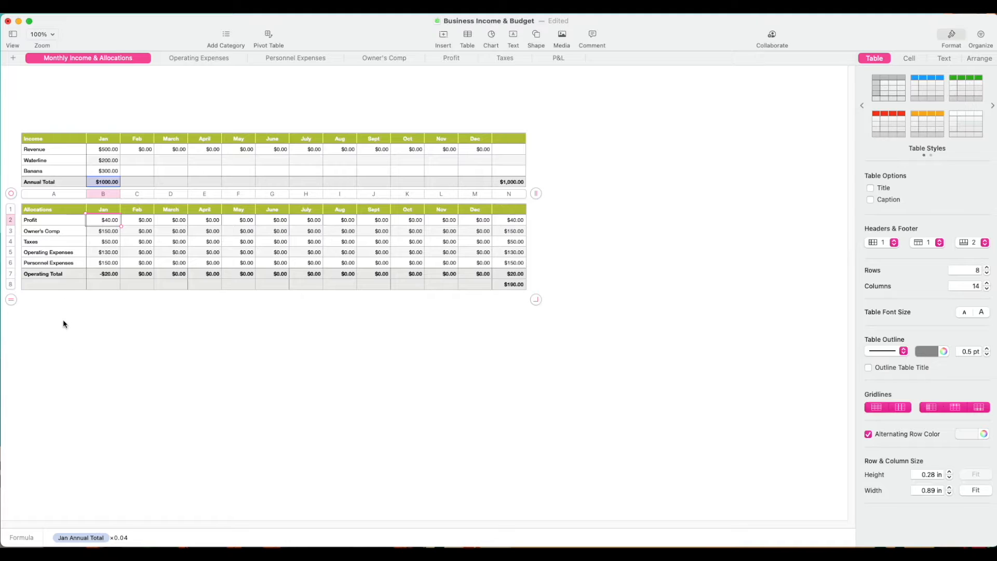
{"action": "key", "text": "Right"}
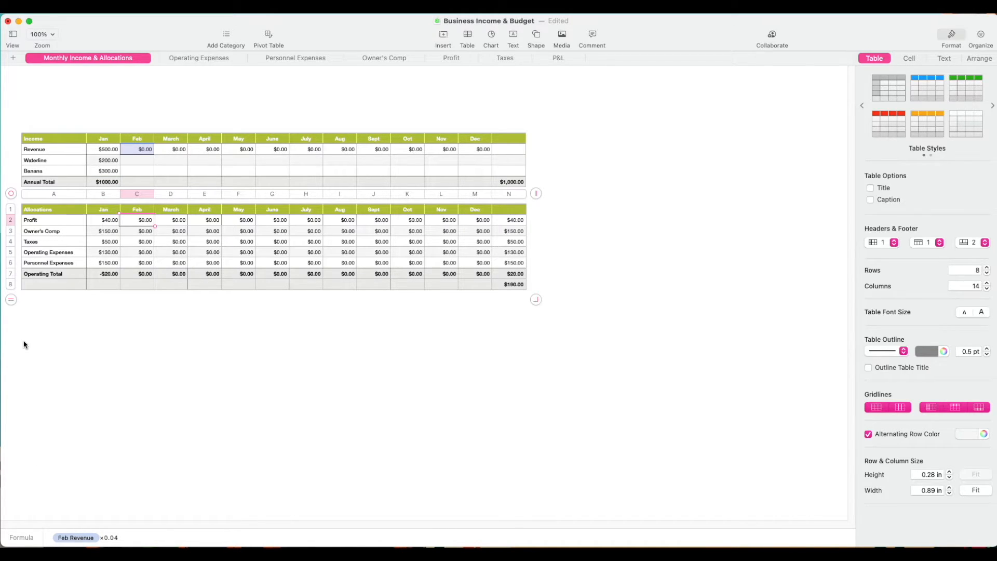
{"action": "key", "text": "Down"}
{"action": "key", "text": "Down"}
{"action": "key", "text": "Down"}
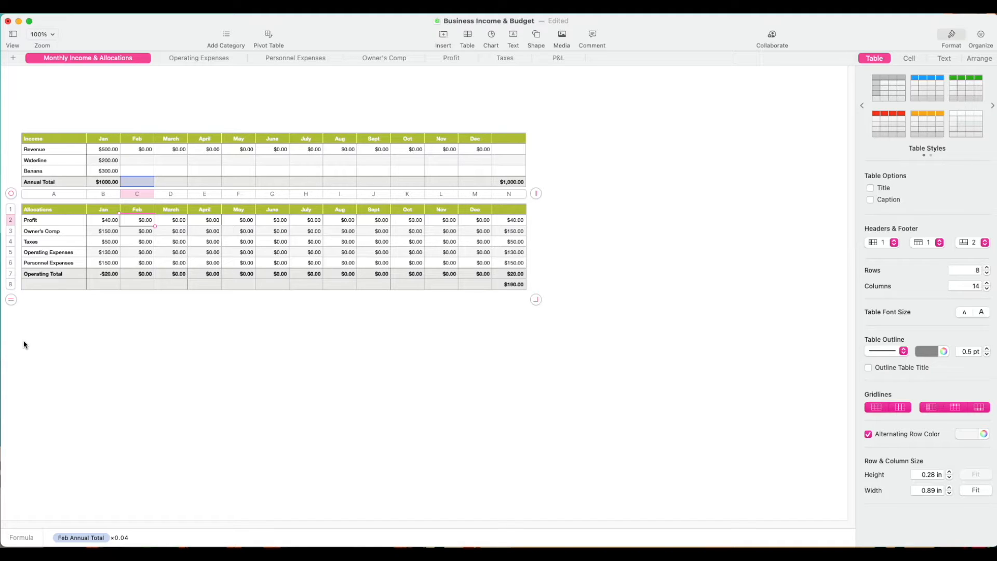
{"action": "key", "text": "Tab"}
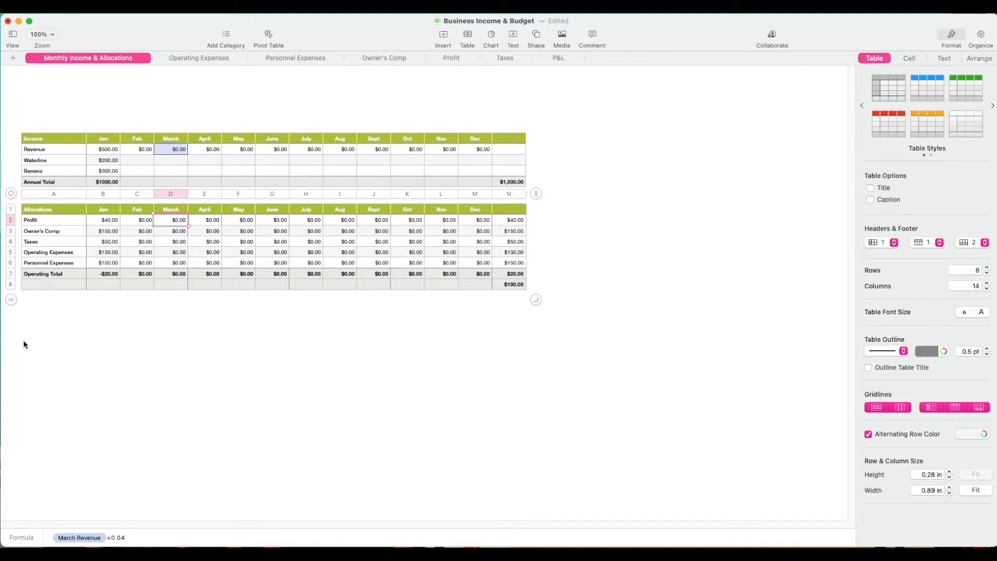
{"action": "key", "text": "Return"}
{"action": "key", "text": "shift+Right"}
{"action": "key", "text": "shift+Right"}
{"action": "key", "text": "shift+Right"}
{"action": "key", "text": "shift+Right"}
{"action": "key", "text": "shift+Right"}
{"action": "key", "text": "shift+Right"}
{"action": "key", "text": "shift+Right"}
{"action": "key", "text": "shift+Right"}
{"action": "key", "text": "shift+Right"}
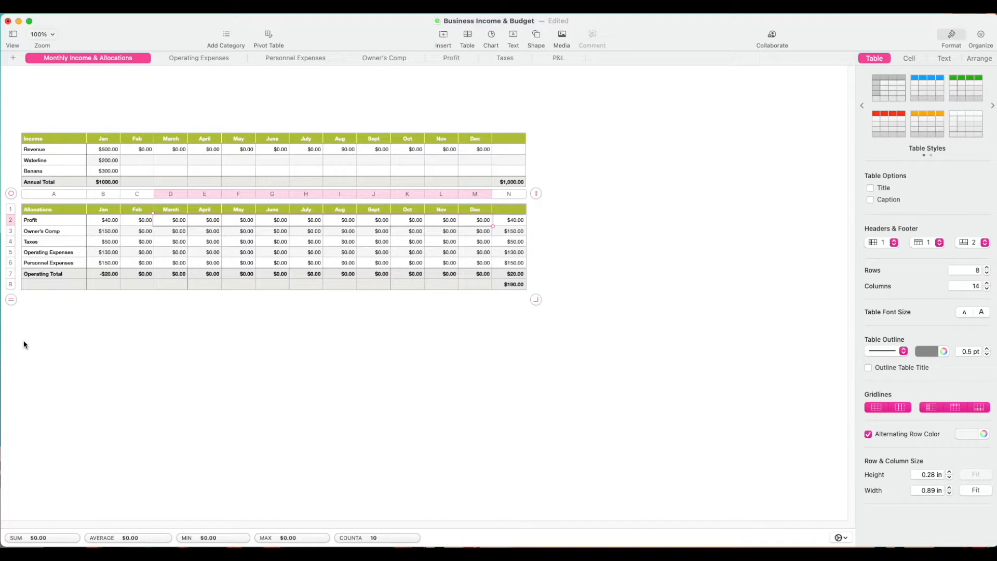
Copy the January Revenue, Waterline and Banana amounts into the February through December columns of the Income table.
{"action": "left_click", "coordinate": [142, 151]}
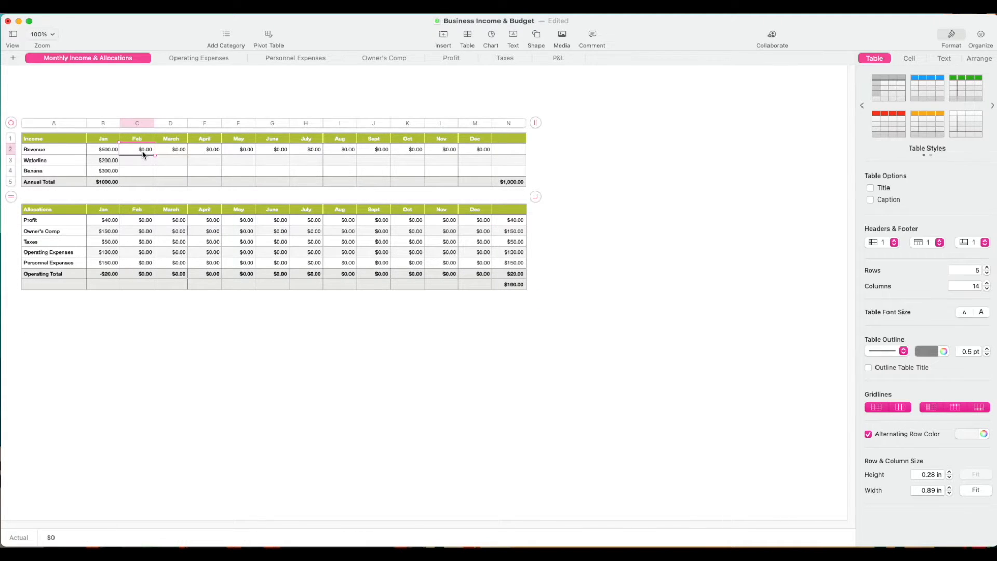
{"action": "key", "text": "Left"}
{"action": "key", "text": "shift+Down"}
{"action": "key", "text": "shift+Down"}
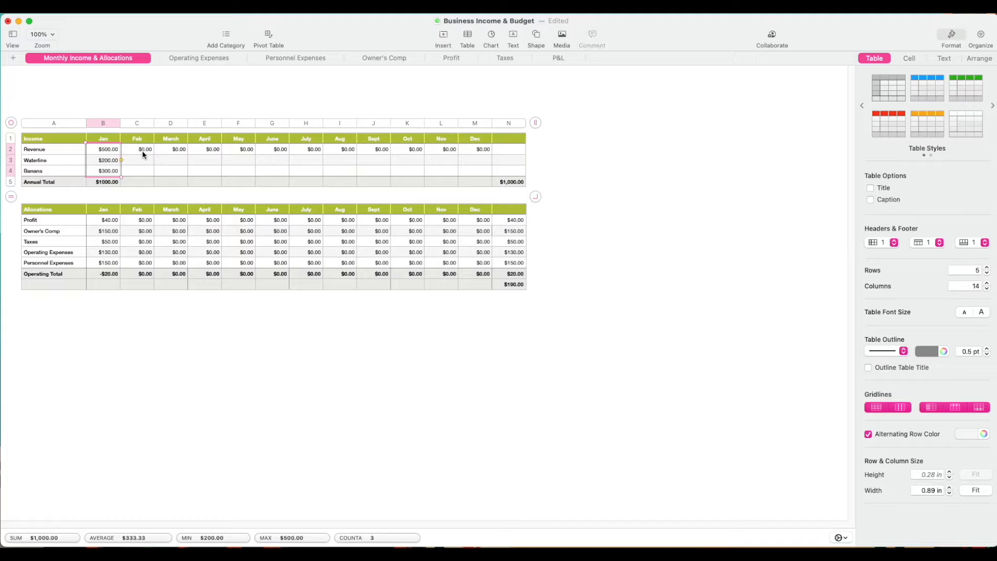
{"action": "left_click", "coordinate": [144, 154]}
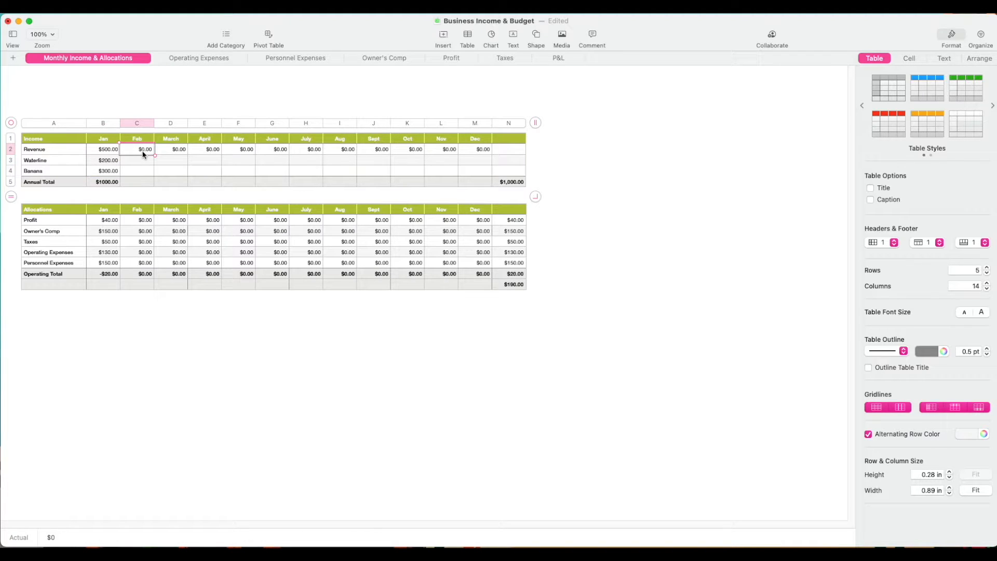
{"action": "key", "text": "shift+Right"}
{"action": "key", "text": "shift+Right"}
{"action": "key", "text": "shift+Right"}
{"action": "key", "text": "shift+Right"}
{"action": "key", "text": "shift+Right"}
{"action": "key", "text": "shift+Right"}
{"action": "key", "text": "shift+Right"}
{"action": "key", "text": "shift+Right"}
{"action": "key", "text": "shift+Right"}
{"action": "key", "text": "shift+Right"}
{"action": "key", "text": "shift+Down"}
{"action": "key", "text": "shift+Down"}
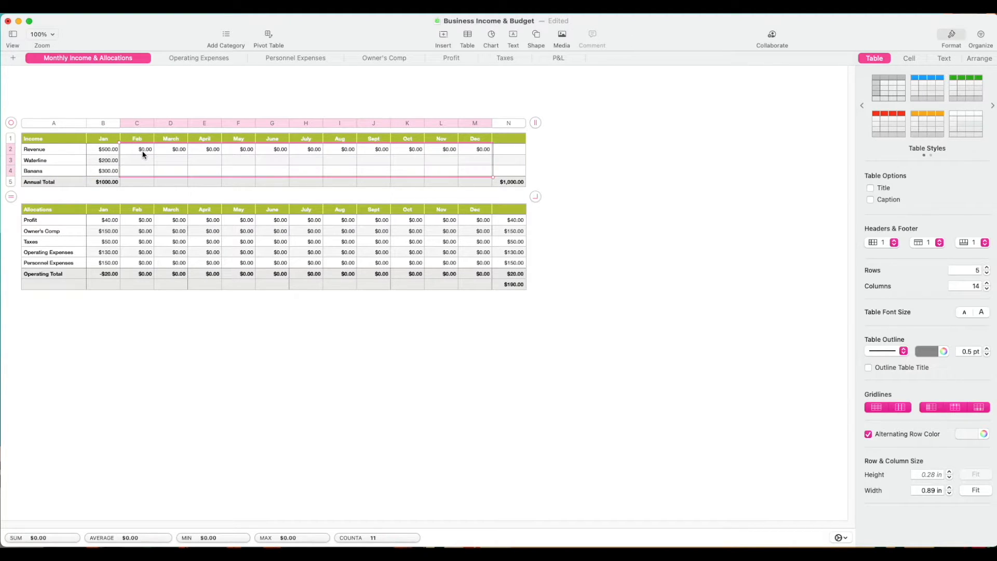
{"action": "key", "text": "super+v"}
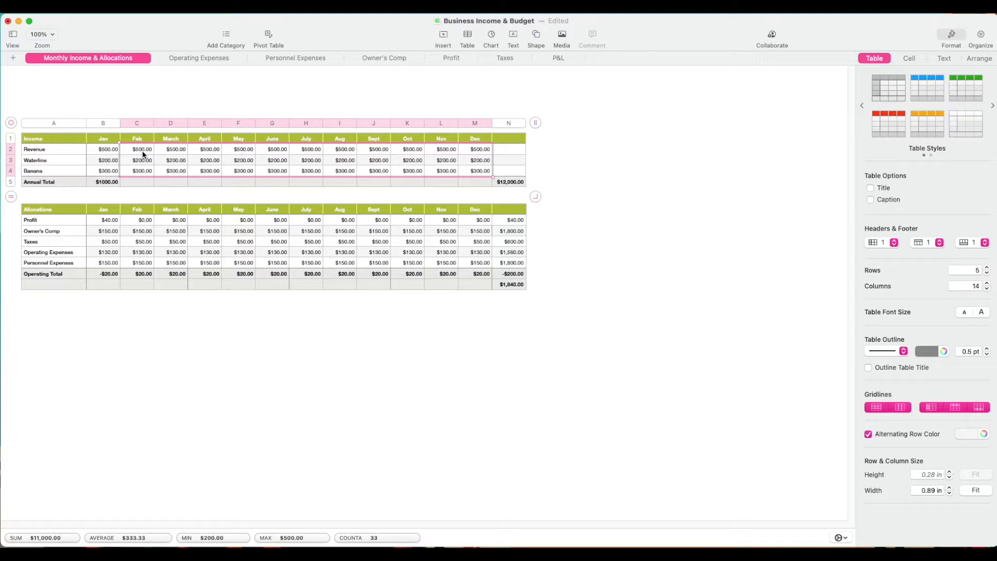
Copy the January Annual Total SUM formula into the February through December Annual Total cells of the Income table.
{"action": "left_click", "coordinate": [148, 222]}
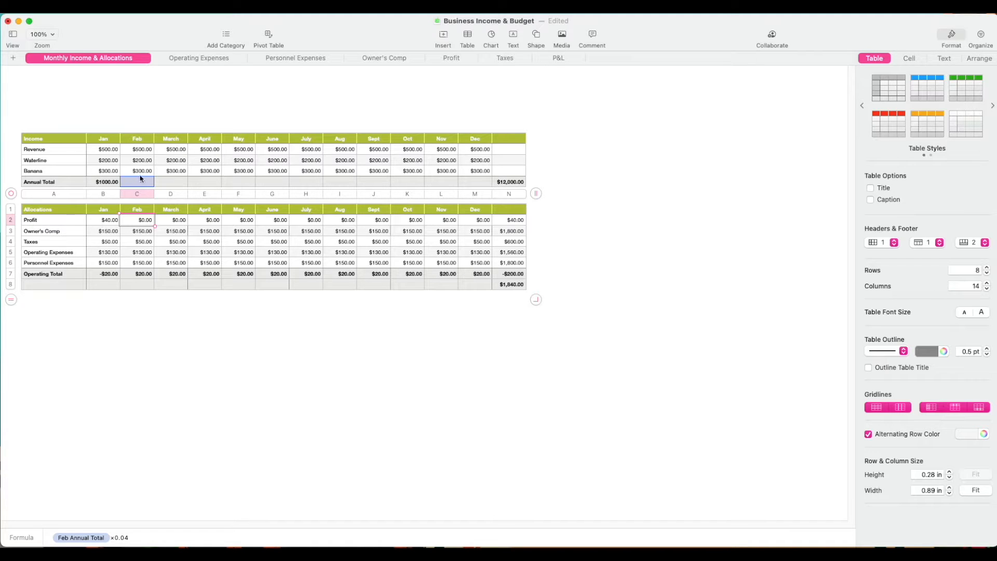
{"action": "left_click", "coordinate": [102, 184]}
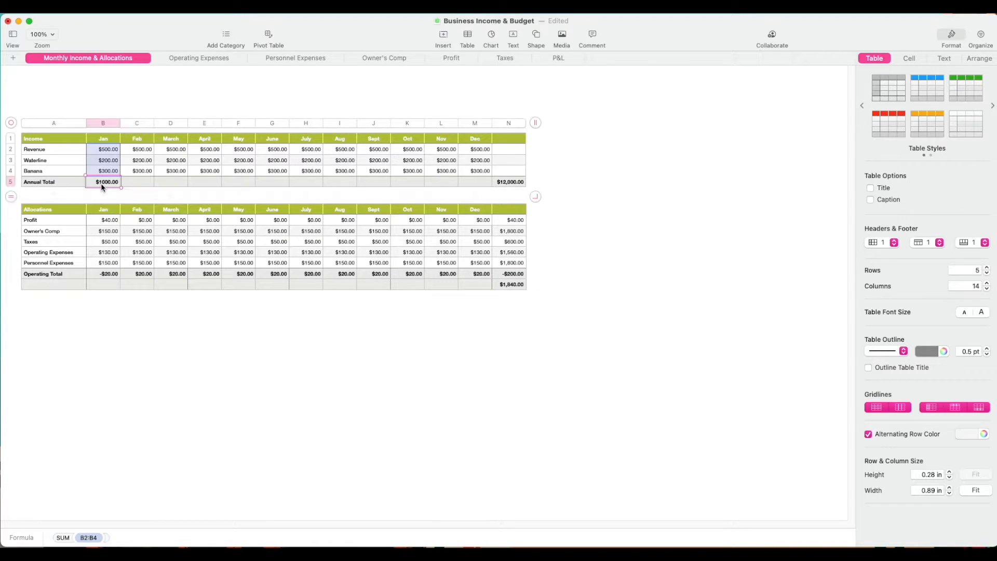
{"action": "key", "text": "Right"}
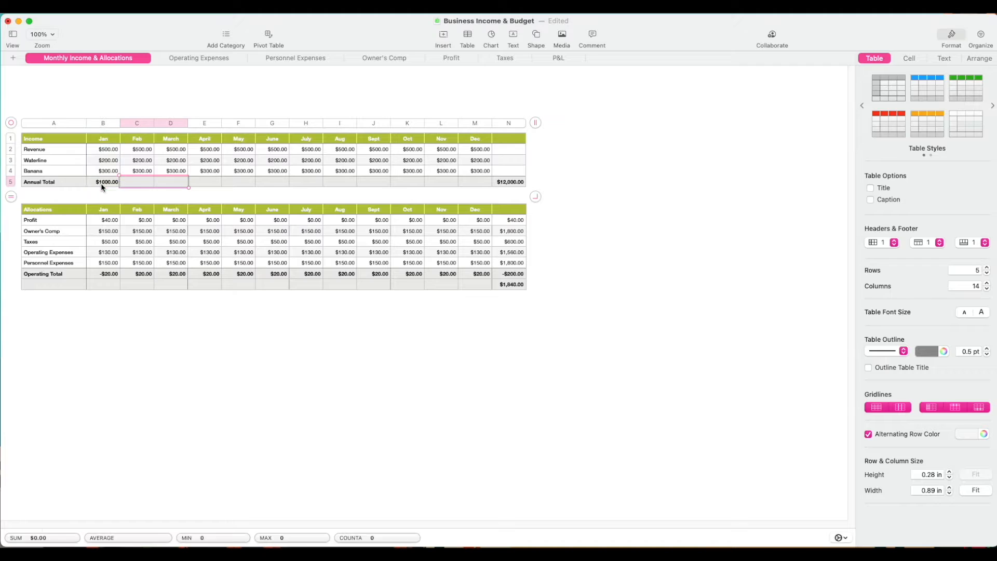
{"action": "key", "text": "shift+Right"}
{"action": "key", "text": "shift+Right"}
{"action": "key", "text": "shift+Right"}
{"action": "key", "text": "shift+Right"}
{"action": "key", "text": "shift+Right"}
{"action": "key", "text": "shift+Right"}
{"action": "key", "text": "shift+Right"}
{"action": "key", "text": "shift+Right"}
{"action": "key", "text": "shift+Right"}
{"action": "key", "text": "shift+Right"}
{"action": "type", "text": "$1000.00\t$1000.00\t$1000.00\t$1000.00\t$1000.00\t$1000.00\t$1000.00\t$1000.00\t$1000.00\t$1000.00\t$1000.00"}
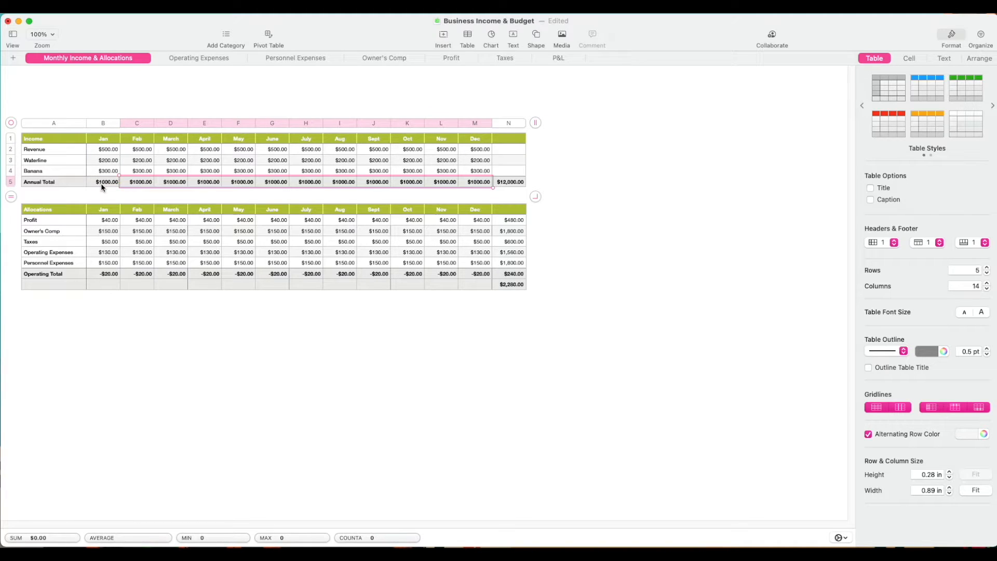
Undo all the example changes back to the original Income table with only the Revenue row above Annual Total.
{"action": "left_click", "coordinate": [104, 218]}
{"action": "key", "text": "Down"}
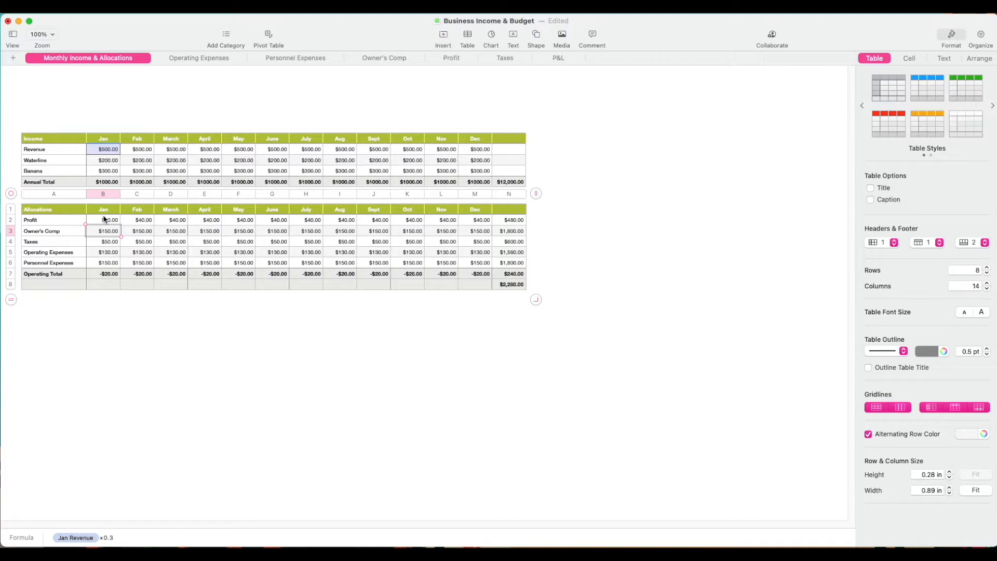
{"action": "key", "text": "super+z"}
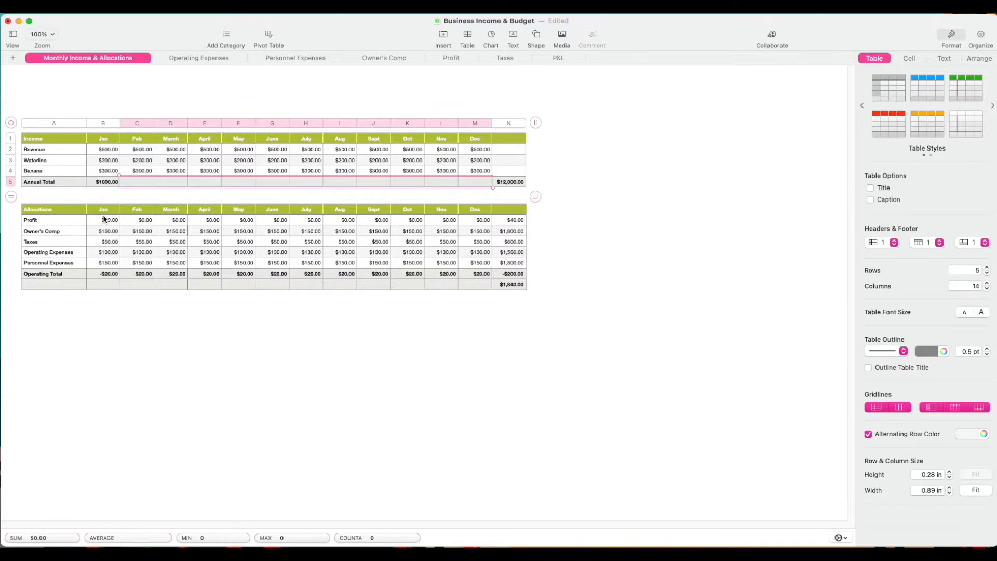
{"action": "key", "text": "super+z"}
{"action": "key", "text": "super+z"}
{"action": "key", "text": "super+z"}
{"action": "key", "text": "super+z"}
{"action": "key", "text": "super+z"}
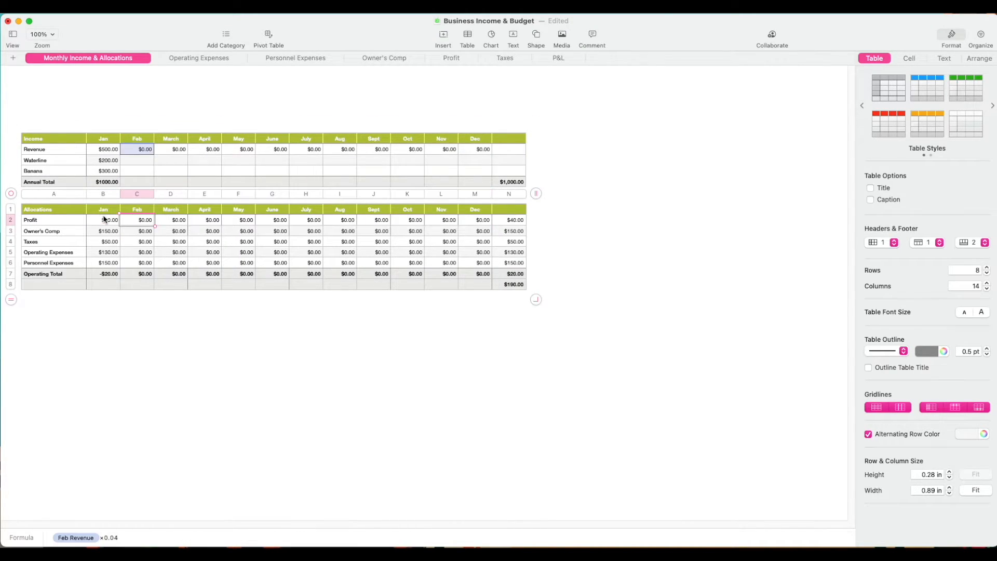
{"action": "key", "text": "super+z"}
{"action": "key", "text": "super+z"}
{"action": "key", "text": "super+z"}
{"action": "key", "text": "super+z"}
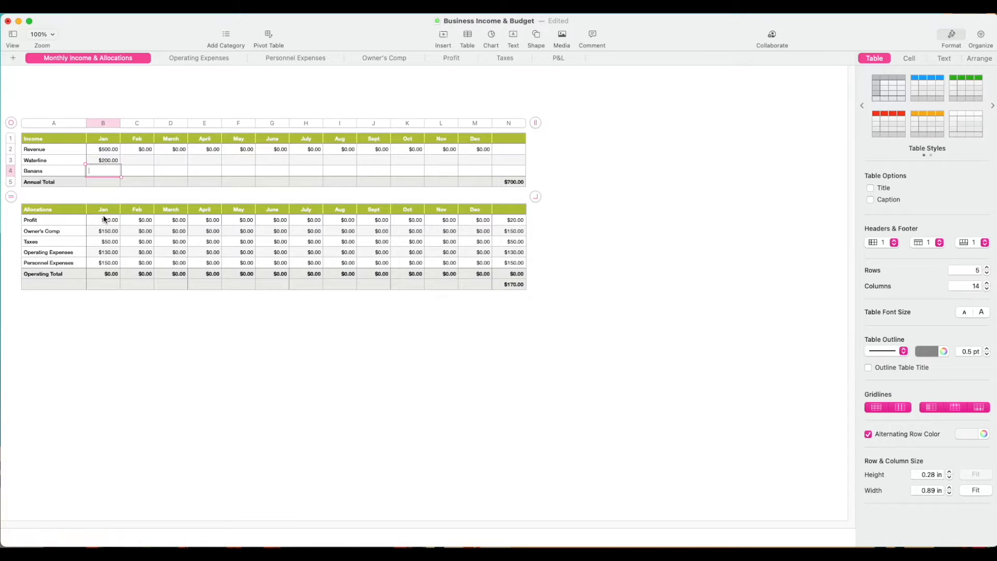
{"action": "key", "text": "super+z"}
{"action": "key", "text": "super+z"}
{"action": "key", "text": "super+z"}
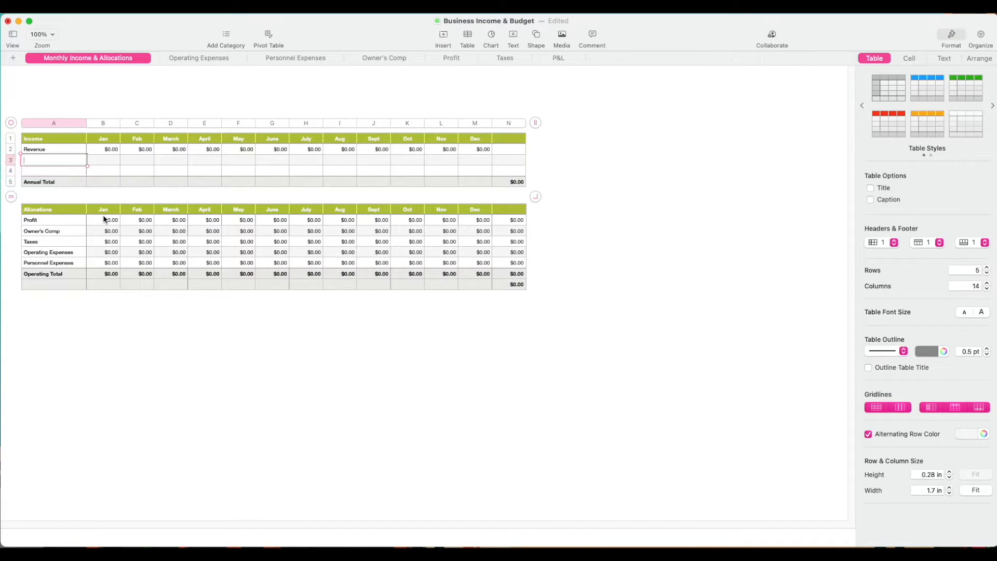
{"action": "key", "text": "super+z"}
{"action": "key", "text": "super+z"}
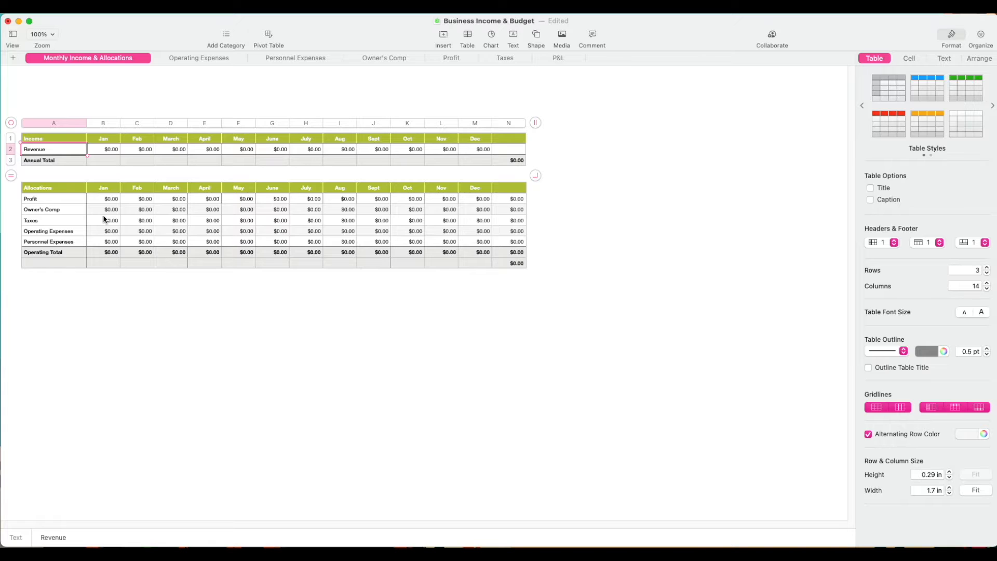
Set the January Revenue amount in the Income table to 1000.
{"action": "key", "text": "Tab"}
{"action": "type", "text": "100"}
{"action": "key", "text": "Return"}
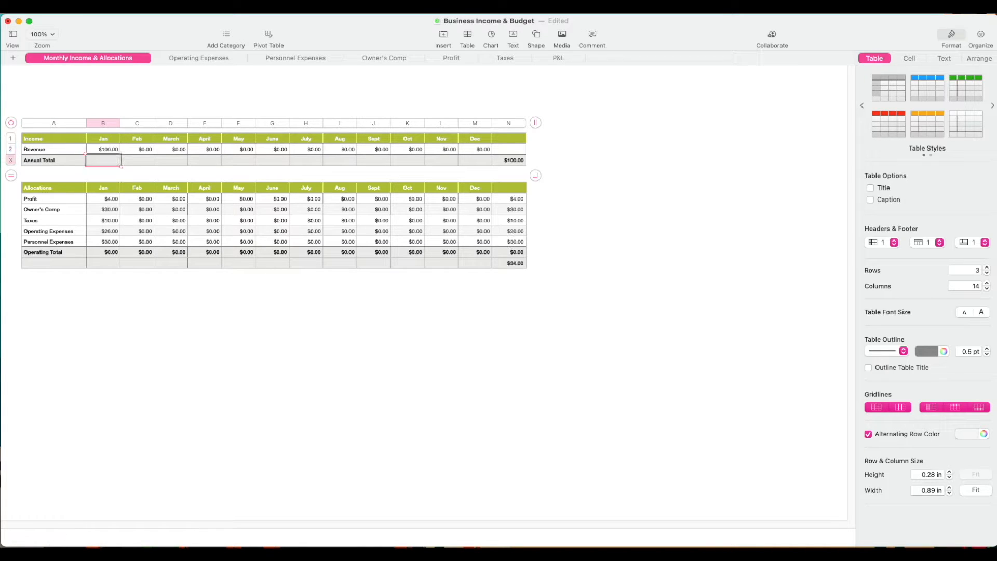
{"action": "type", "text": "1000"}
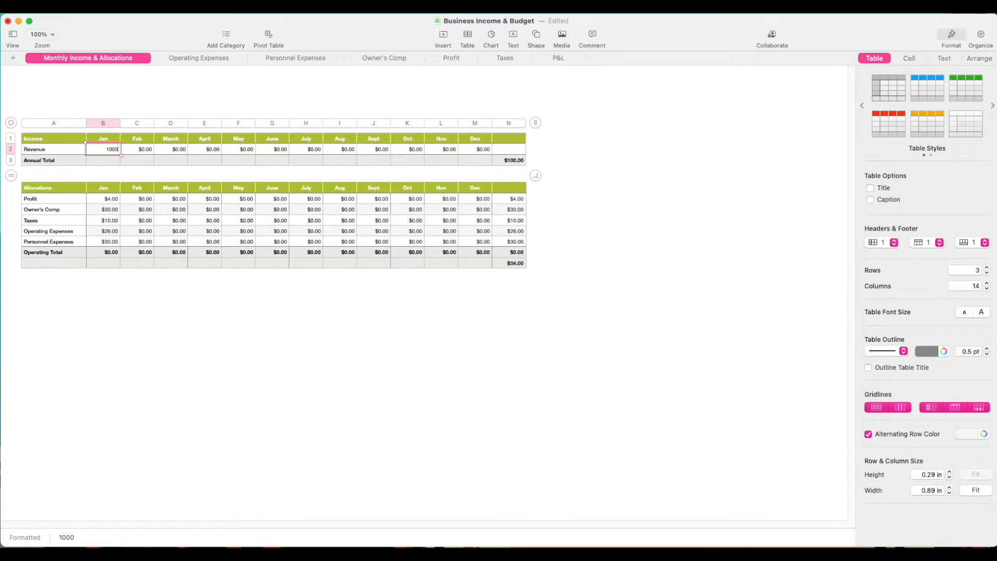
{"action": "key", "text": "Return"}
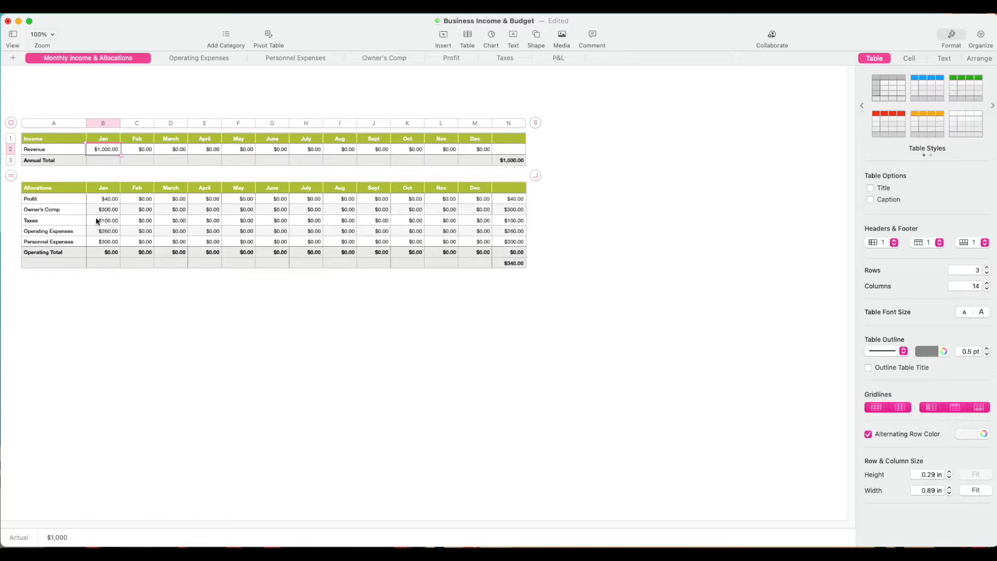
Examine the January allocation formulas and the Profit, Owner's Comp and Taxes categories they belong to.
{"action": "left_click", "coordinate": [101, 201]}
{"action": "key", "text": "Down"}
{"action": "key", "text": "Down"}
{"action": "key", "text": "Down"}
{"action": "key", "text": "Down"}
{"action": "key", "text": "Down"}
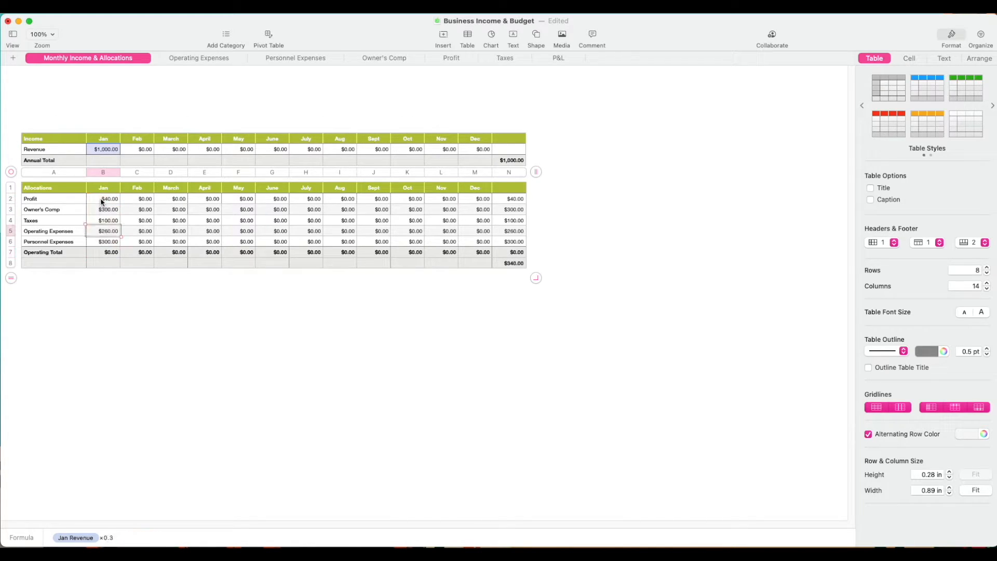
{"action": "left_click", "coordinate": [79, 200]}
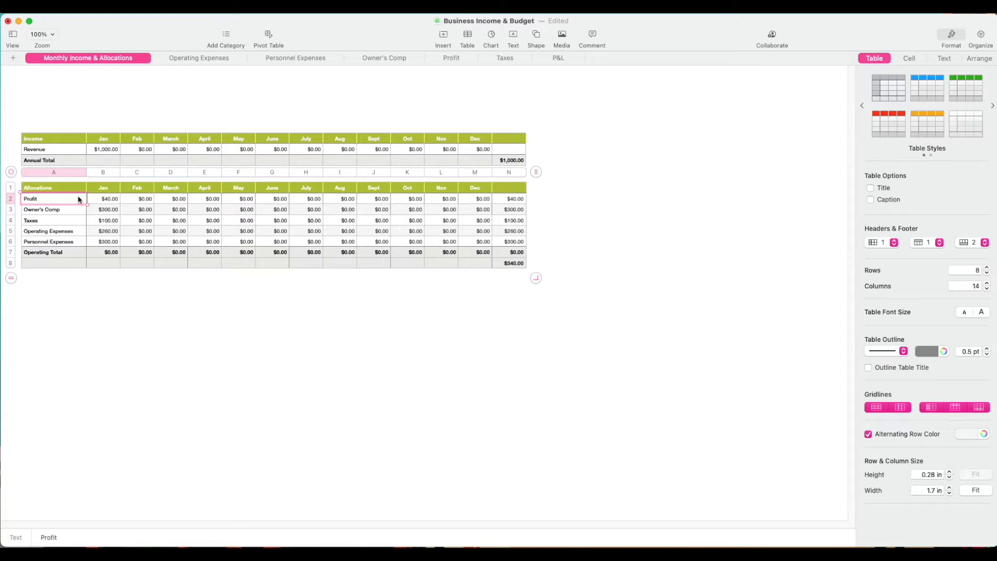
{"action": "left_click", "coordinate": [56, 211]}
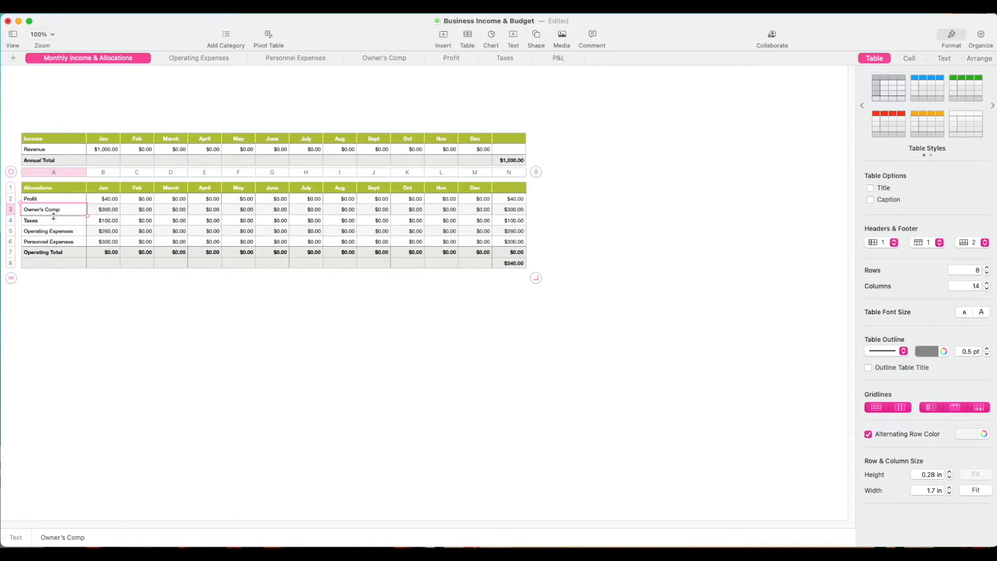
{"action": "left_click", "coordinate": [53, 221]}
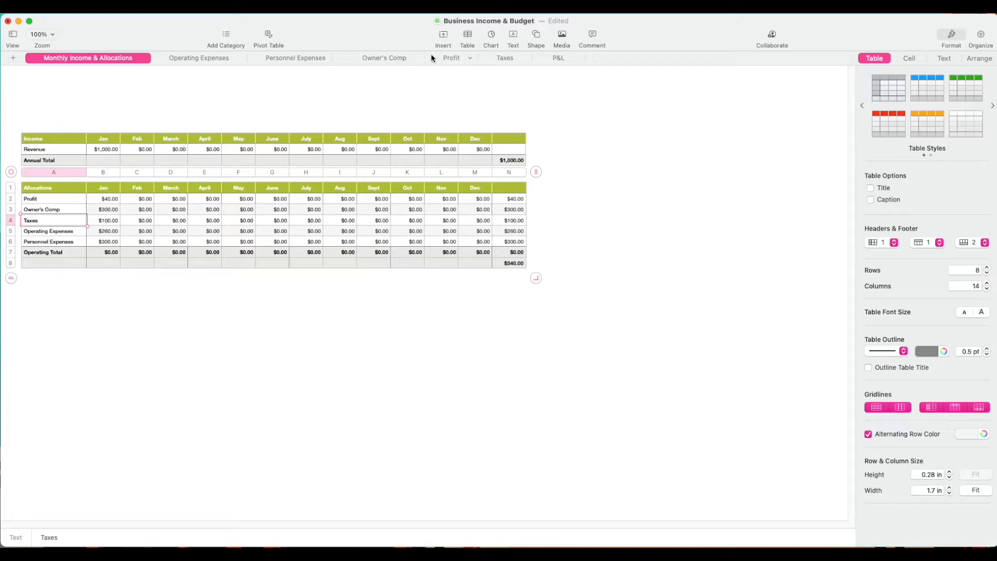
Enter a starting balance of 1000 on the Operating Expenses sheet and check the formulas behind the 1/1 allocation's balance and deposit.
{"action": "left_click", "coordinate": [205, 60]}
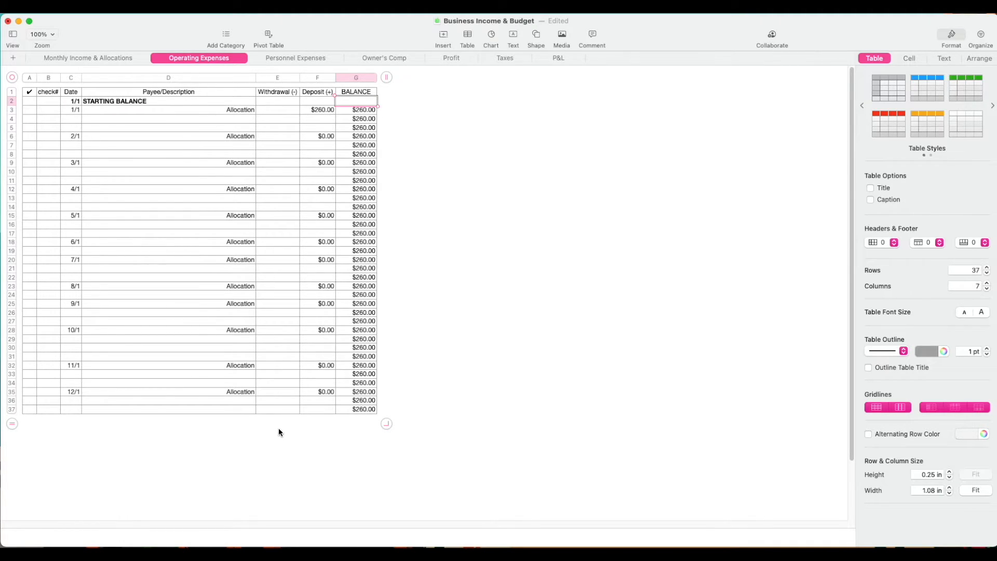
{"action": "type", "text": "1000"}
{"action": "key", "text": "Return"}
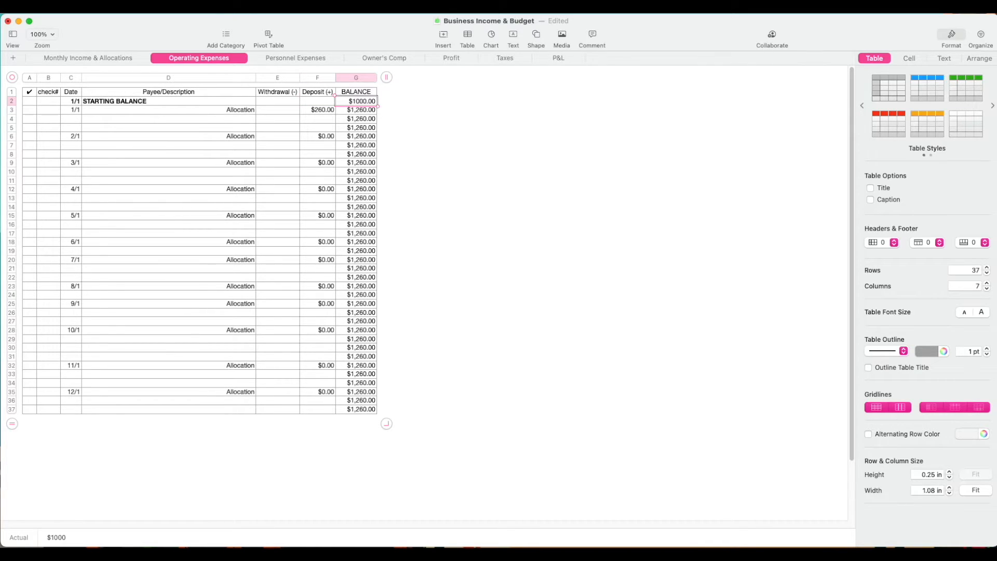
{"action": "left_click", "coordinate": [350, 112]}
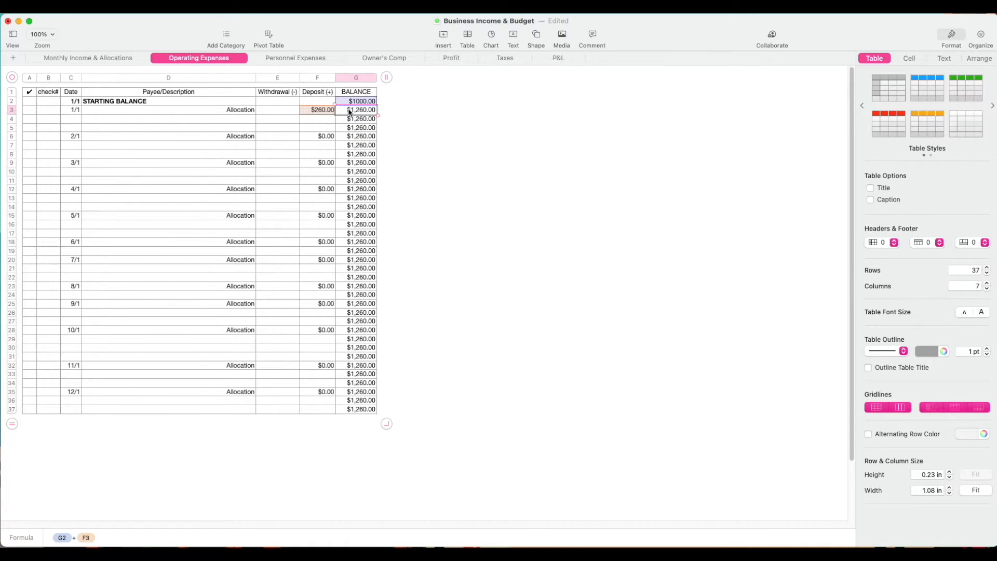
{"action": "left_click", "coordinate": [316, 112]}
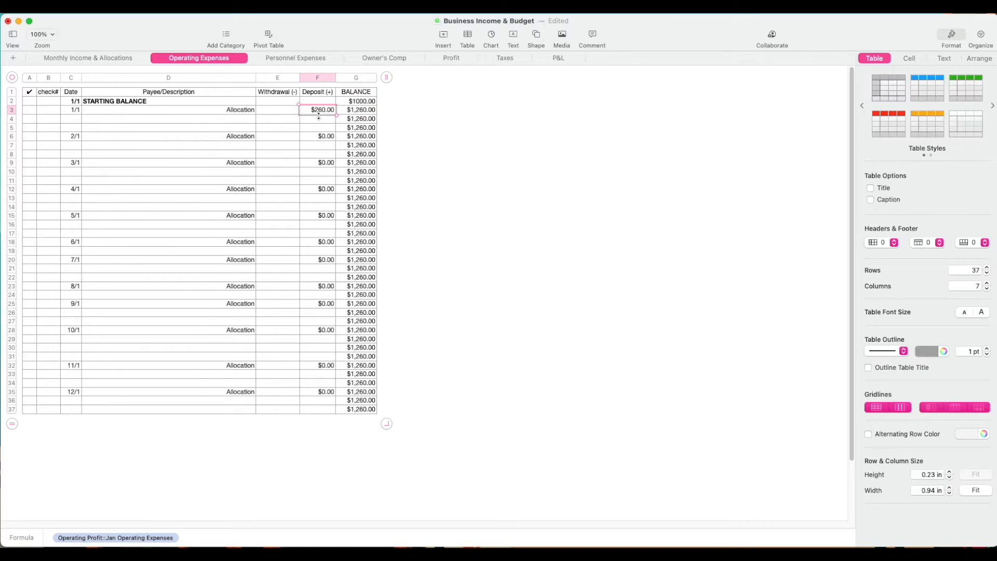
Set the January Revenue amount in the Income table to 2000 and check the resulting 1/1 deposit on the Operating Expenses sheet.
{"action": "left_click", "coordinate": [82, 57]}
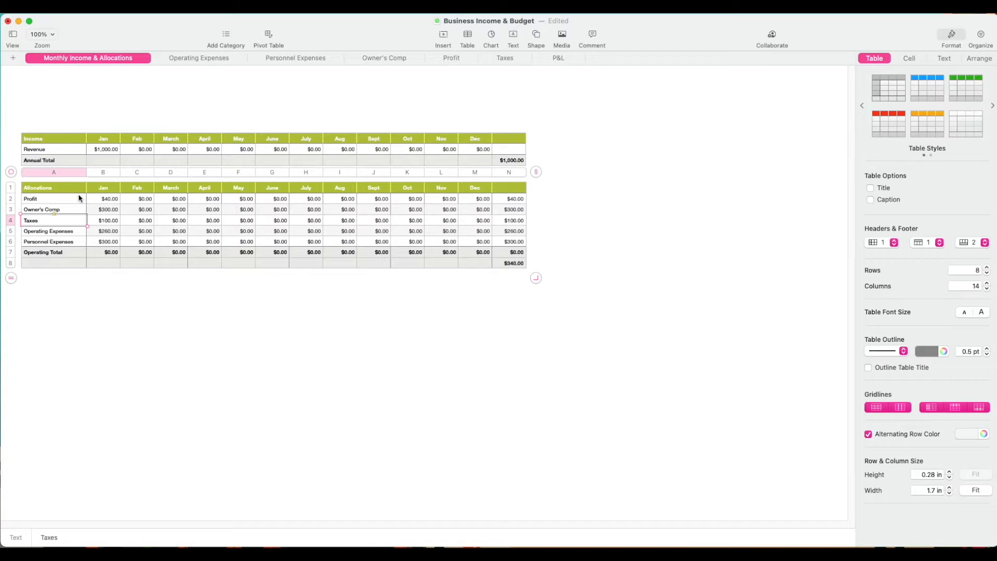
{"action": "left_click", "coordinate": [105, 234]}
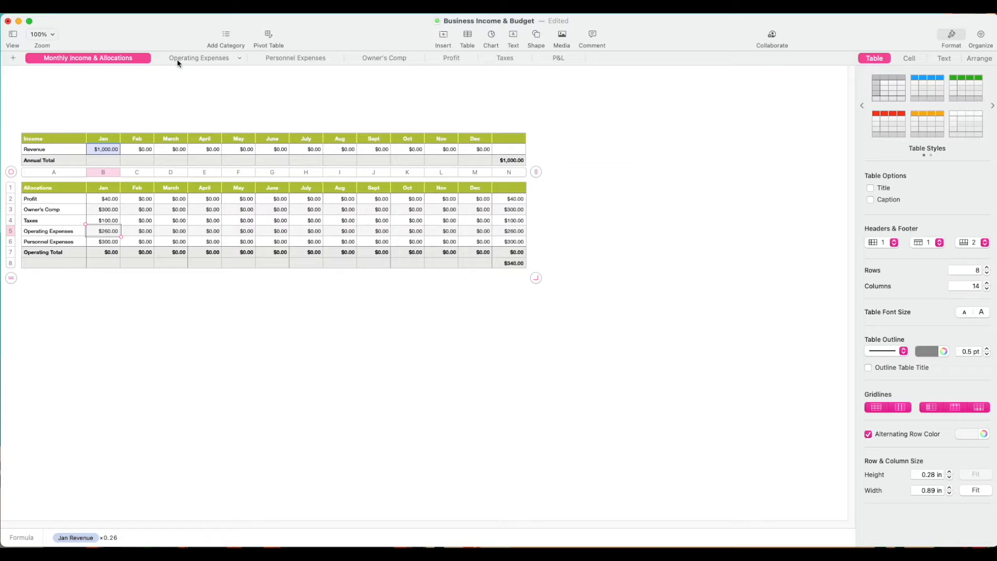
{"action": "left_click", "coordinate": [89, 152]}
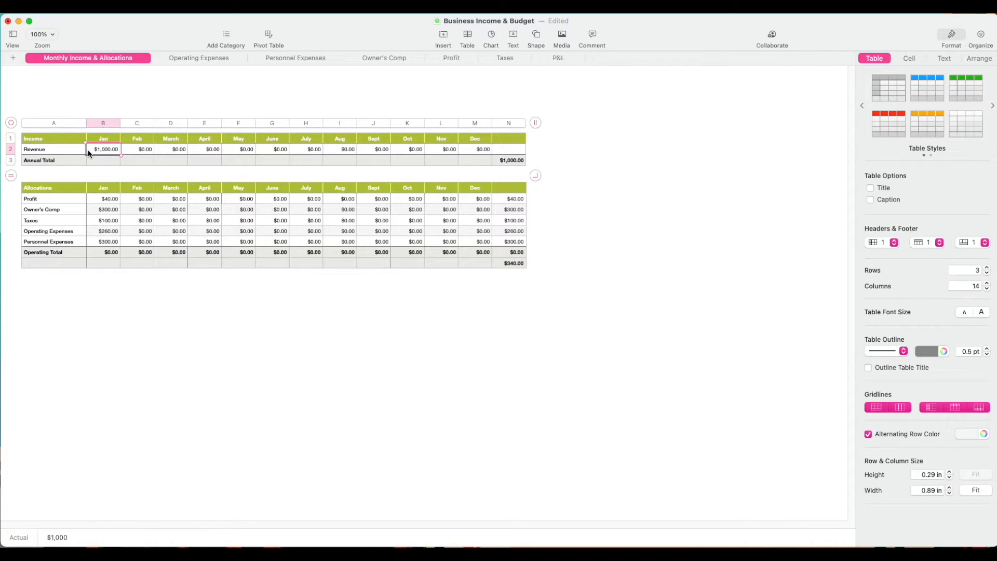
{"action": "type", "text": "20"}
{"action": "key", "text": "Return"}
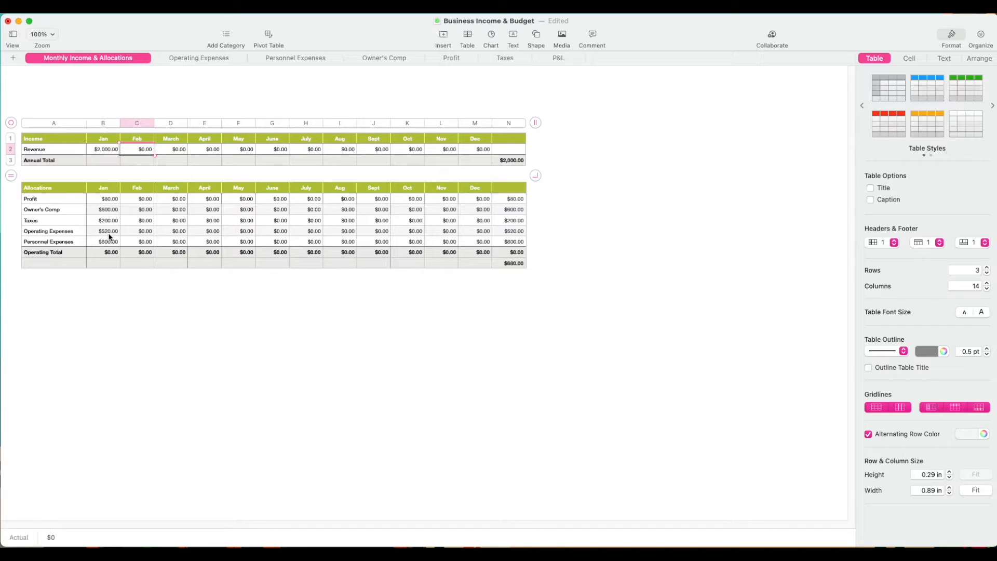
{"action": "left_click", "coordinate": [180, 59]}
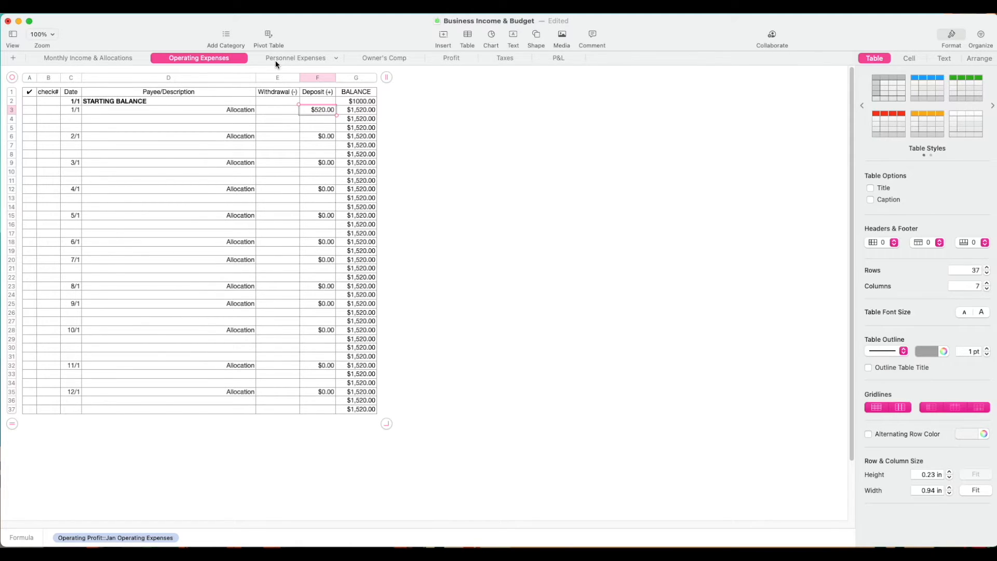
{"action": "left_click", "coordinate": [109, 61]}
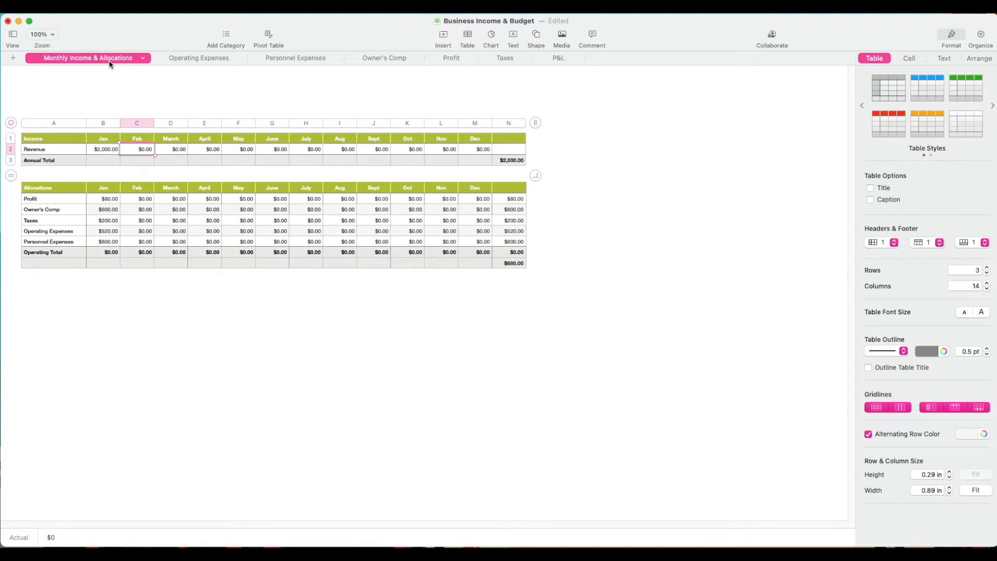
Record a 1/1 Amazon transaction with a withdrawal of 100 below the 1/1 Allocation row on the Operating Expenses sheet.
{"action": "left_click", "coordinate": [202, 59]}
{"action": "key", "text": "Down"}
{"action": "key", "text": "Left"}
{"action": "key", "text": "Left"}
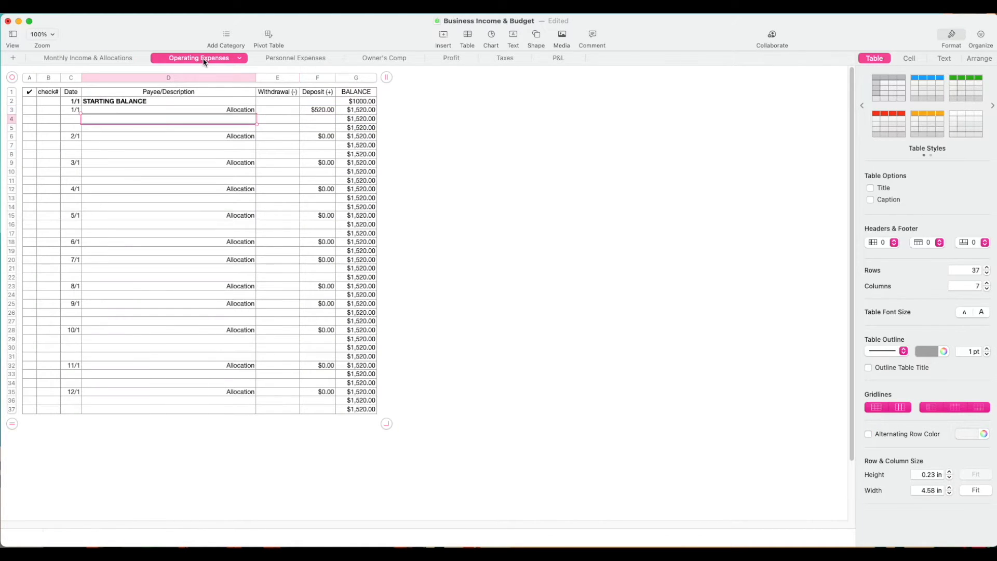
{"action": "key", "text": "Left"}
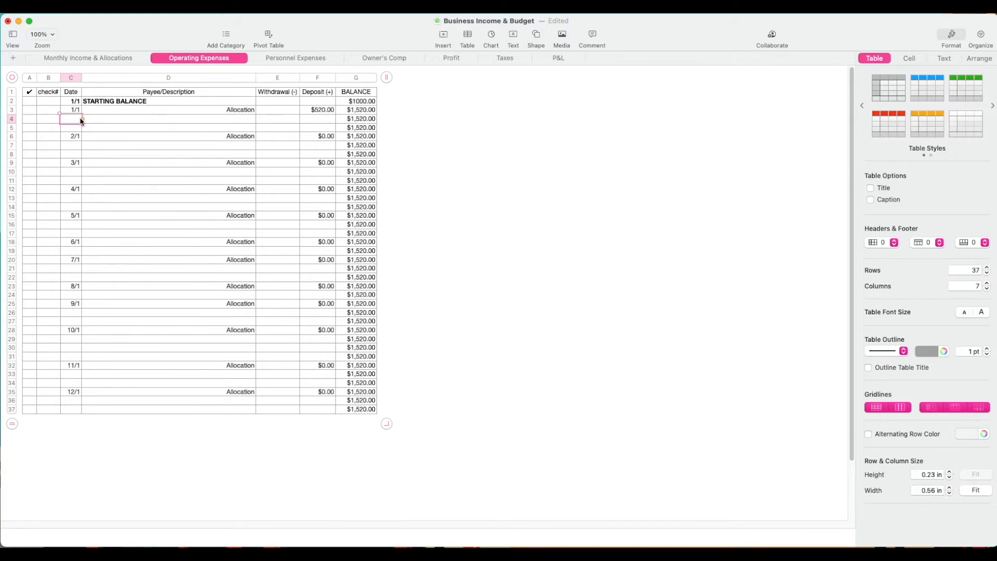
{"action": "type", "text": "1/1"}
{"action": "key", "text": "Tab"}
{"action": "type", "text": "Amazon"}
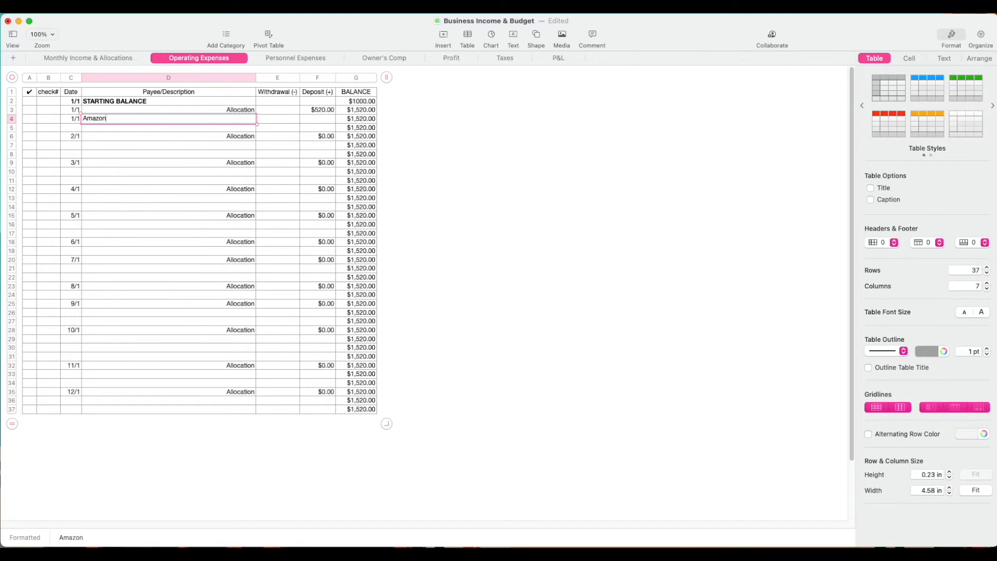
{"action": "key", "text": "Tab"}
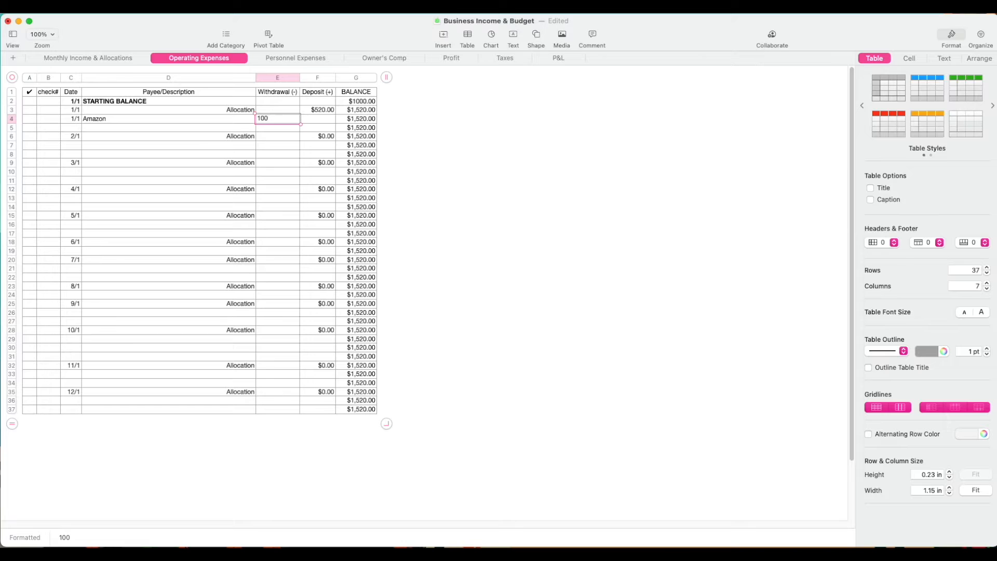
{"action": "key", "text": "Tab"}
{"action": "key", "text": "Tab"}
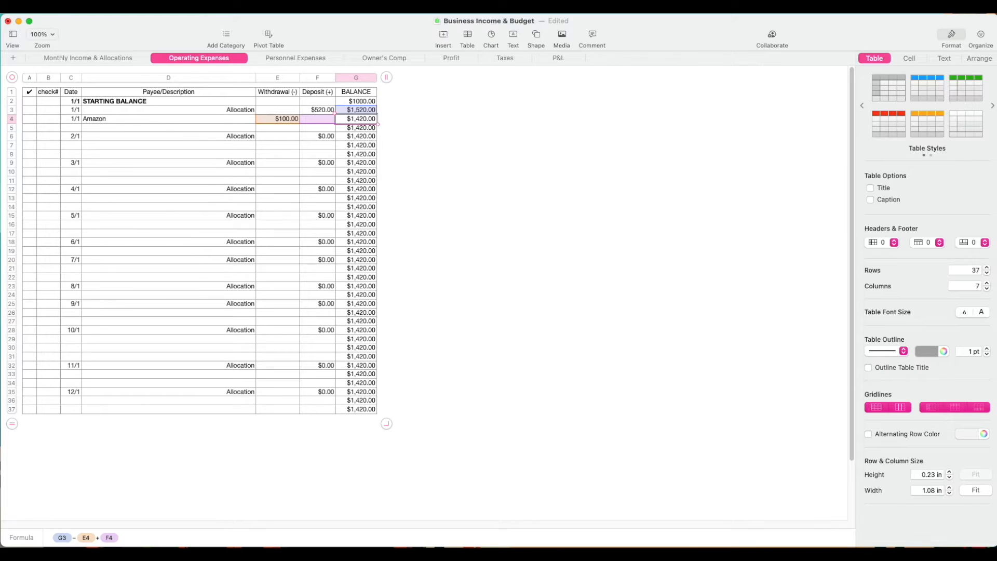
{"action": "key", "text": "Return"}
Insert two blank rows above row 5 and one blank row below it in the Operating Expenses register.
{"action": "left_click", "coordinate": [44, 127]}
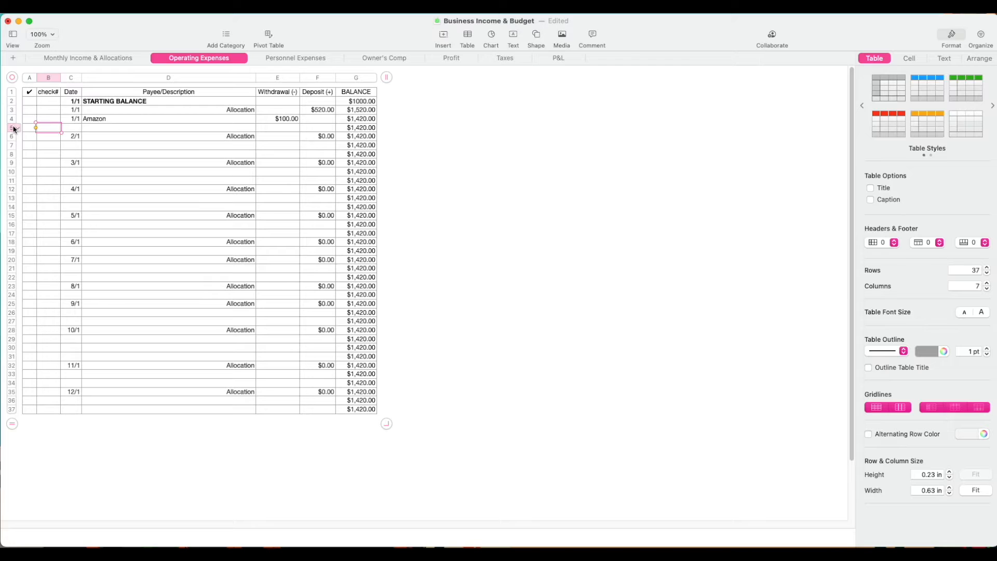
{"action": "left_click", "coordinate": [12, 128]}
{"action": "right_click", "coordinate": [13, 128]}
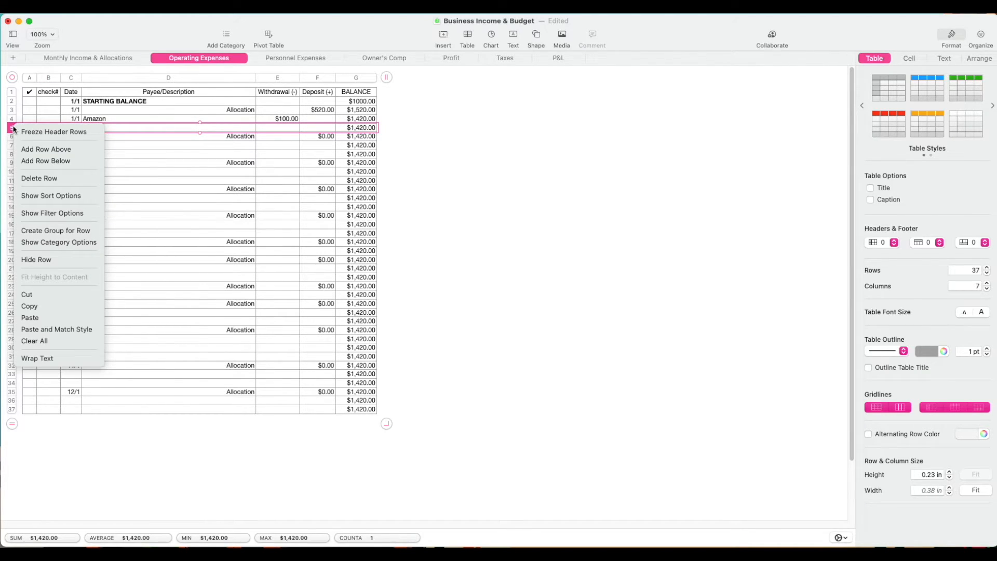
{"action": "left_click", "coordinate": [27, 149]}
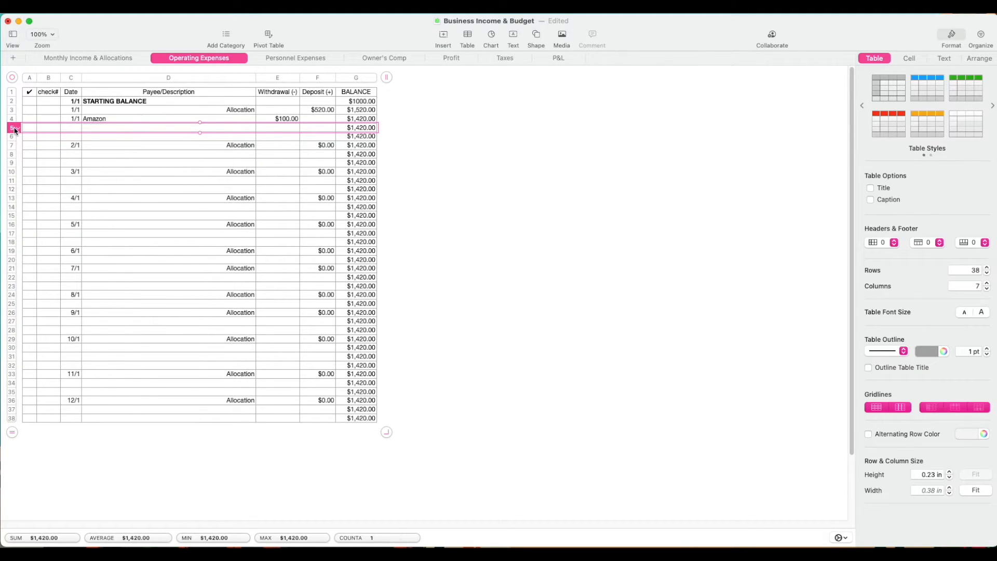
{"action": "left_click", "coordinate": [19, 130]}
{"action": "left_click", "coordinate": [23, 152]}
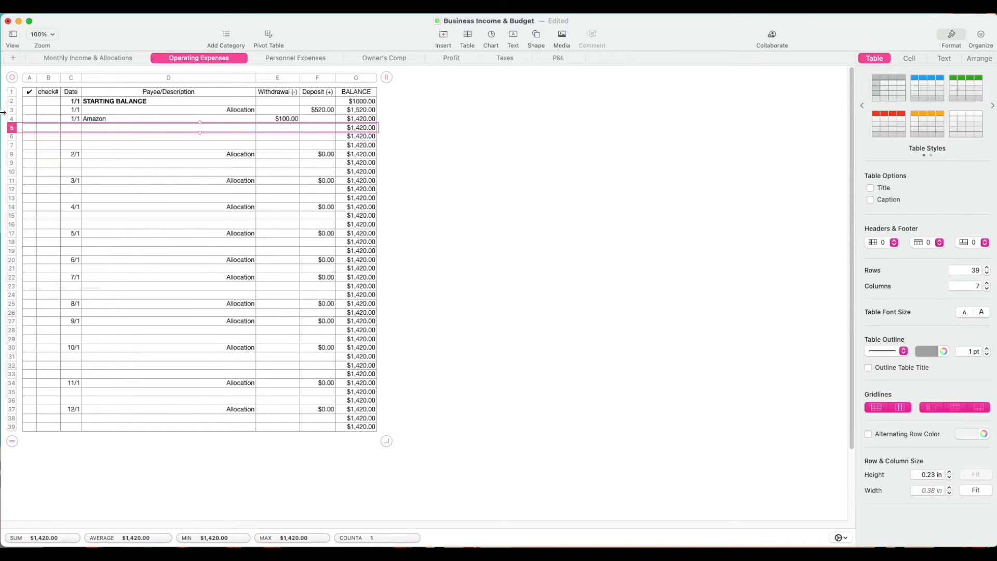
{"action": "left_click", "coordinate": [15, 128]}
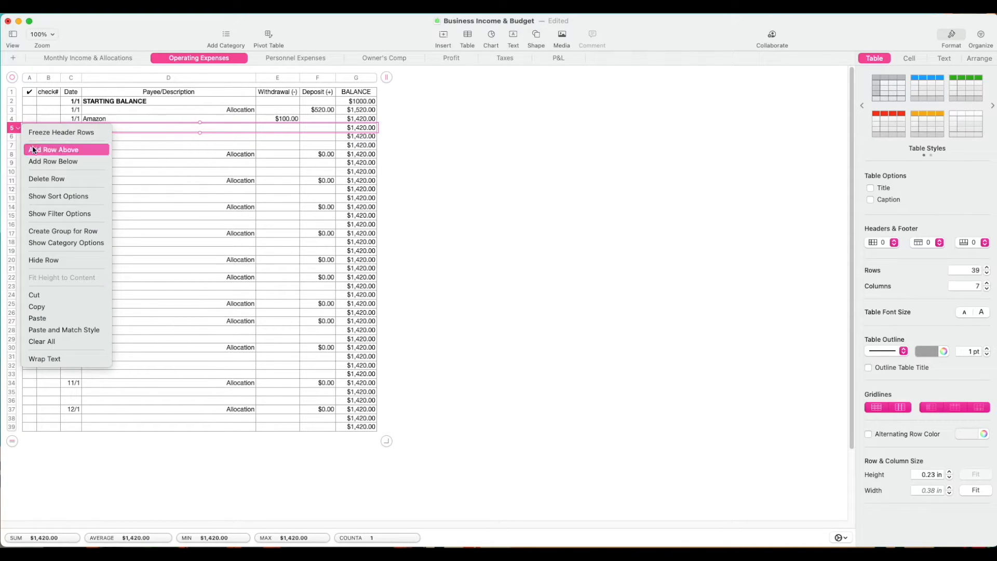
{"action": "left_click", "coordinate": [32, 161]}
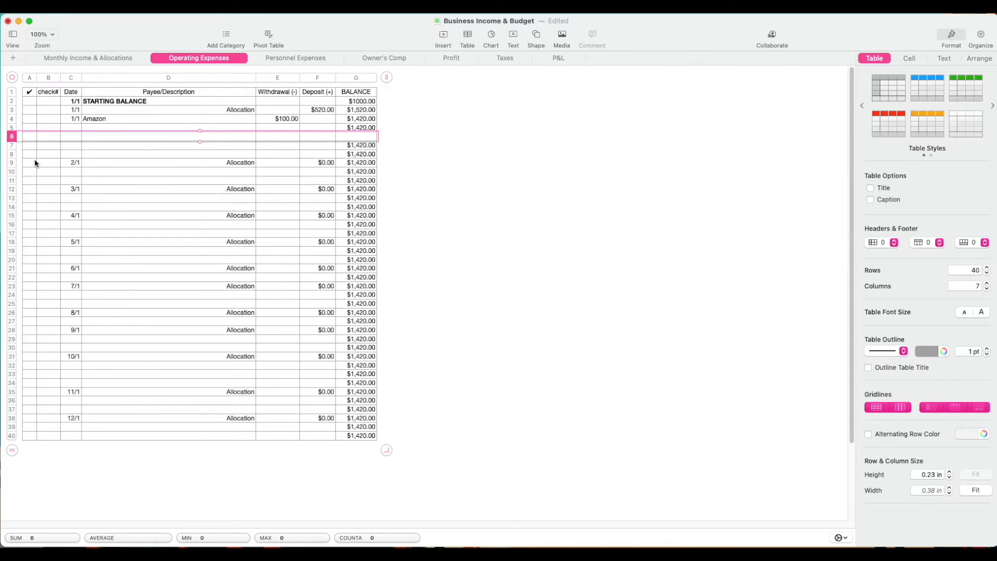
Examine the Balance cells of rows 4 to 7 in the Operating Expenses register to compare which previous balance each formula references.
{"action": "left_click", "coordinate": [353, 136]}
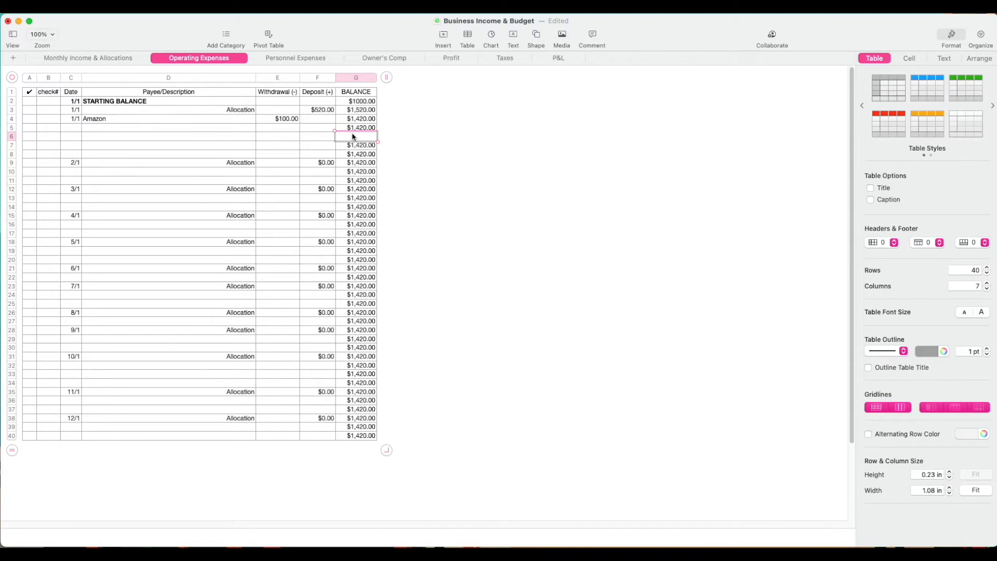
{"action": "key", "text": "Up"}
{"action": "key", "text": "Up"}
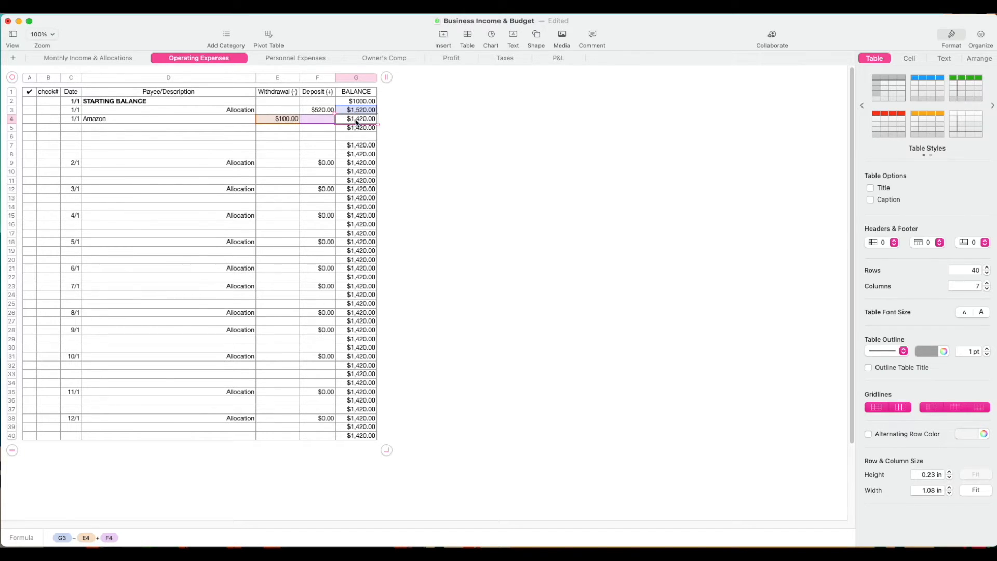
{"action": "key", "text": "Return"}
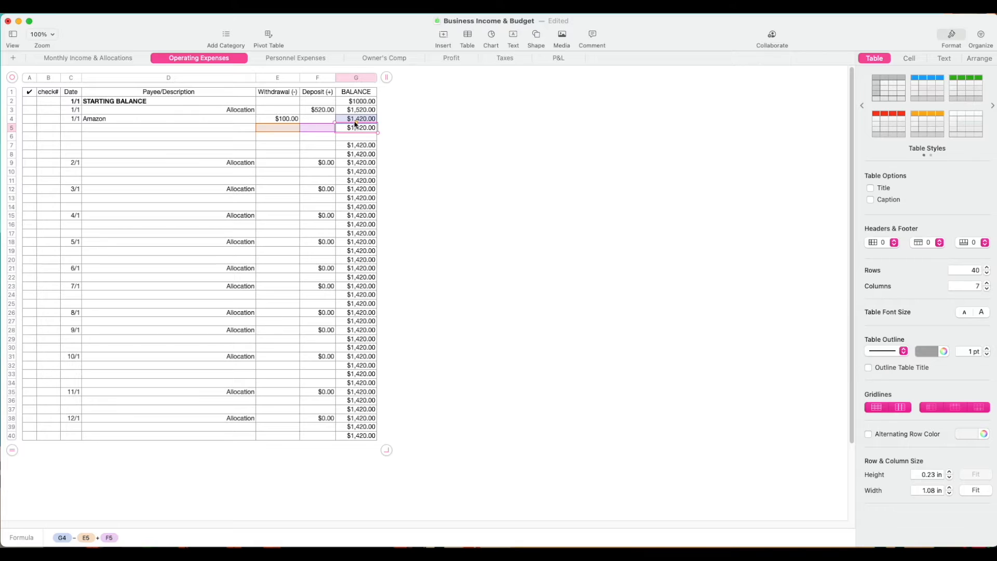
{"action": "key", "text": "Return"}
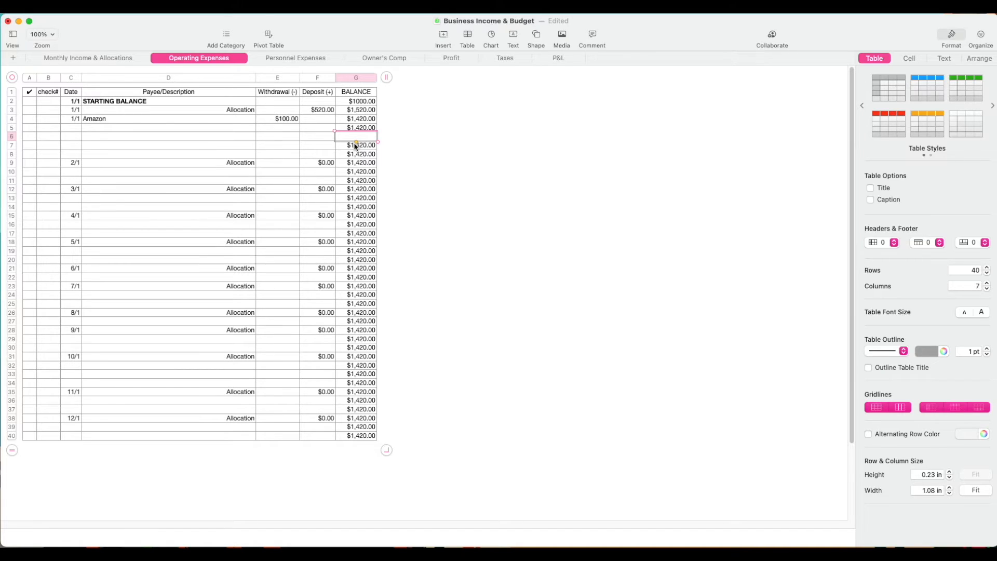
{"action": "left_click", "coordinate": [356, 146]}
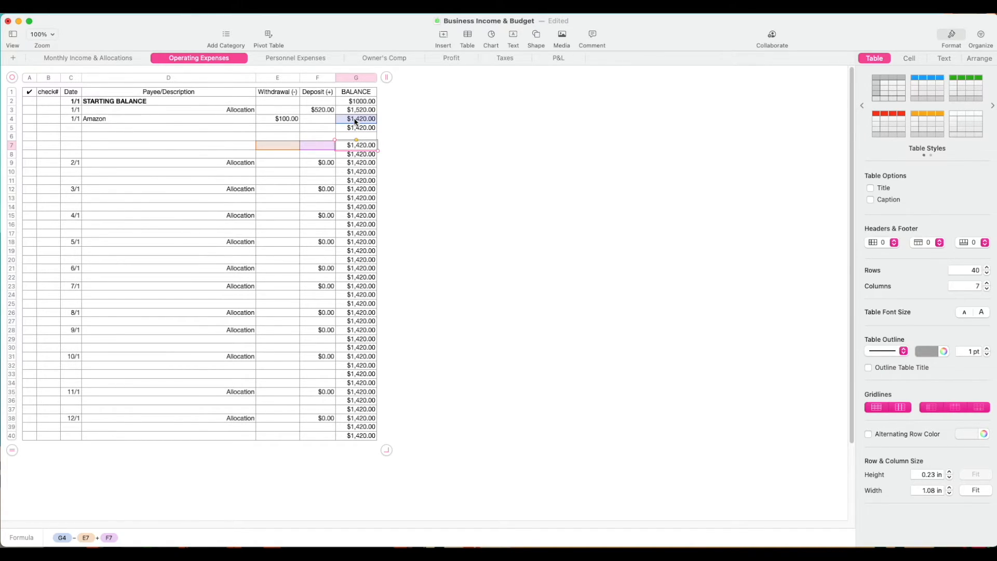
Copy the running Balance formula from the row above into the empty Balance cell of row 6.
{"action": "left_click", "coordinate": [352, 122]}
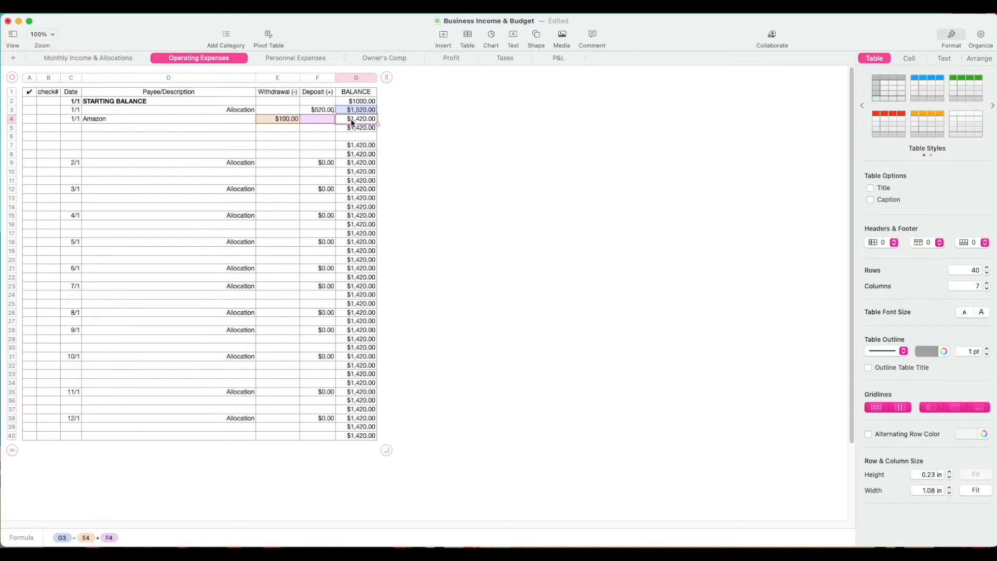
{"action": "key", "text": "Down"}
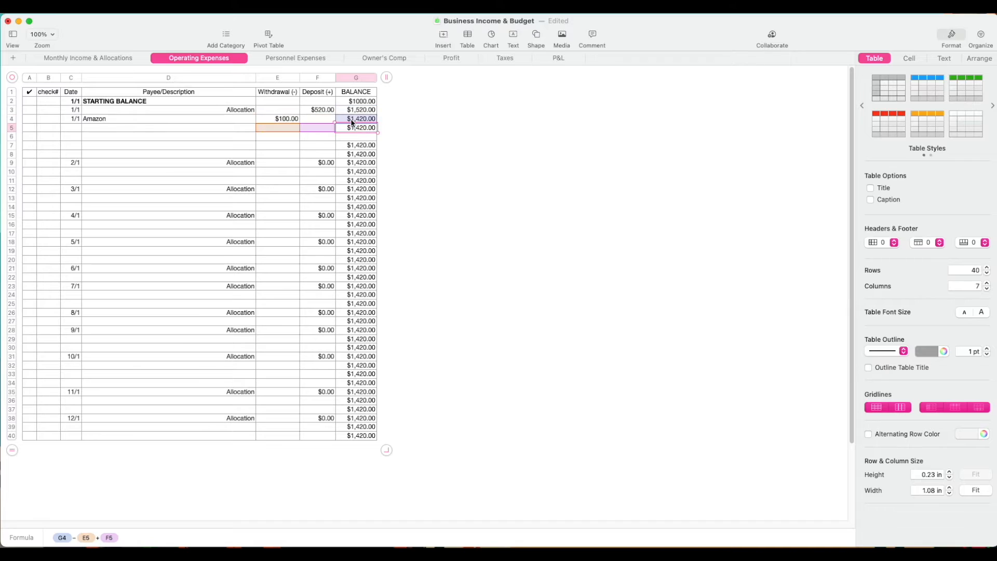
{"action": "key", "text": "Down"}
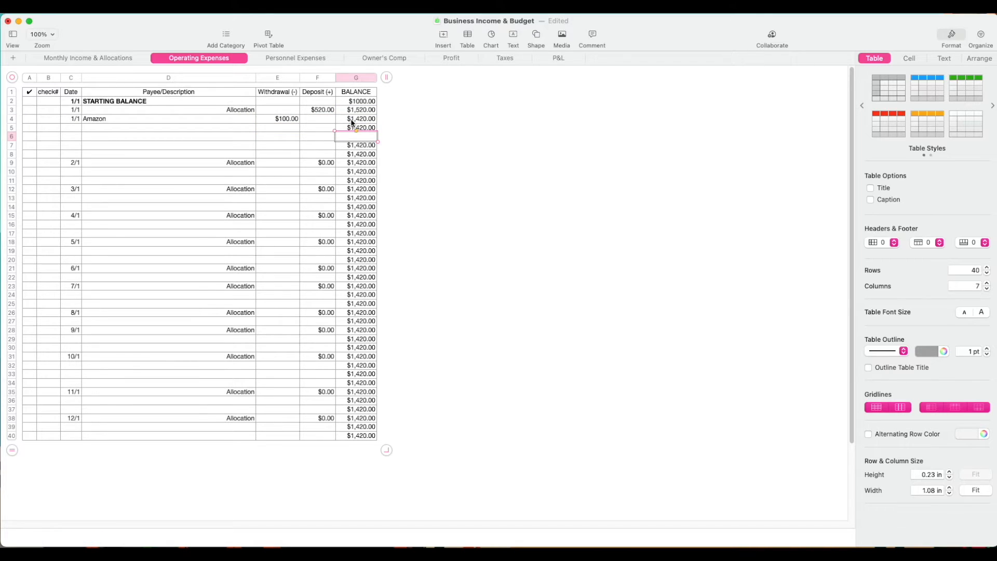
{"action": "key", "text": "super+v"}
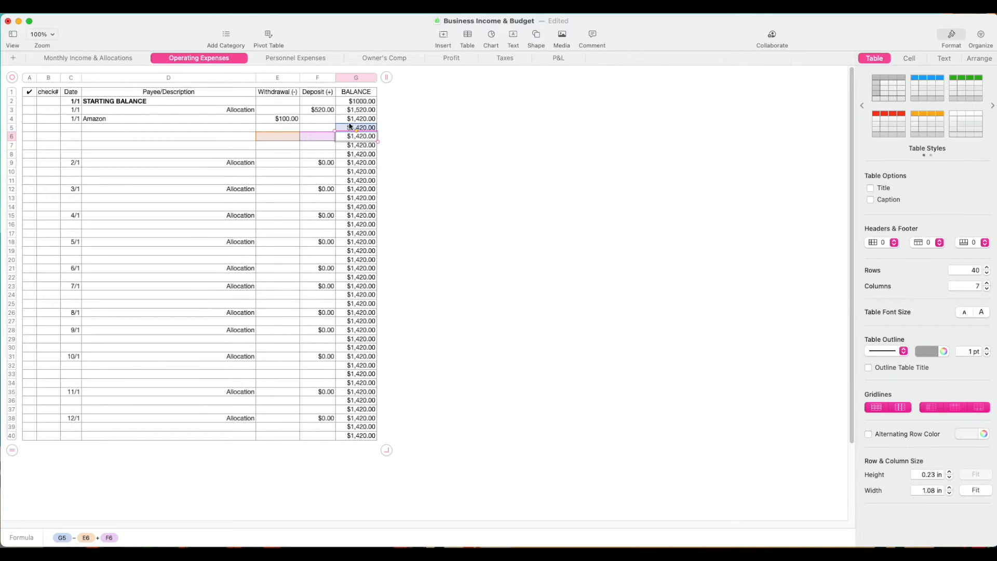
Check the Balance formulas in rows 7 to 9 and enter withdrawals of 100 in rows 5 to 8.
{"action": "key", "text": "Down"}
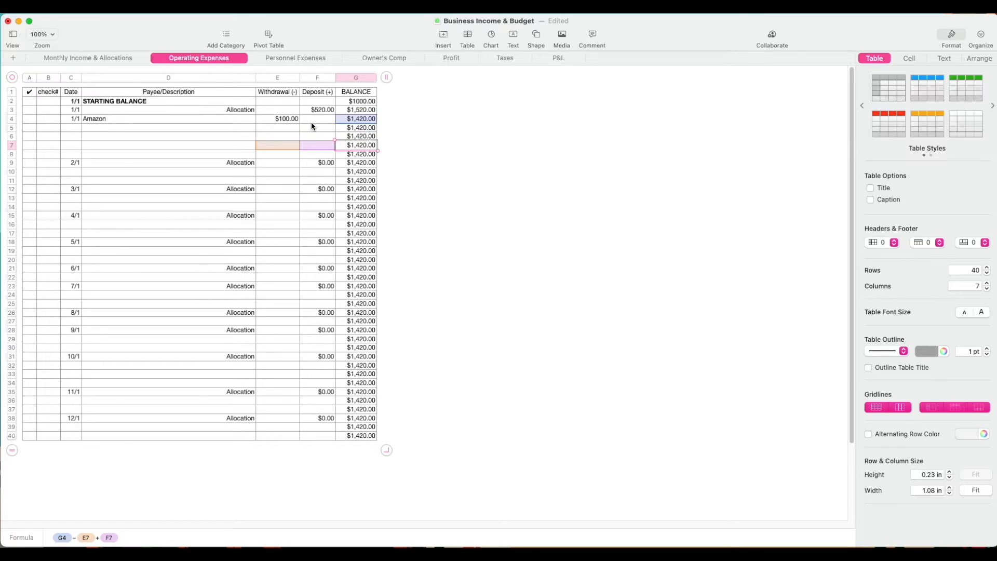
{"action": "key", "text": "Down"}
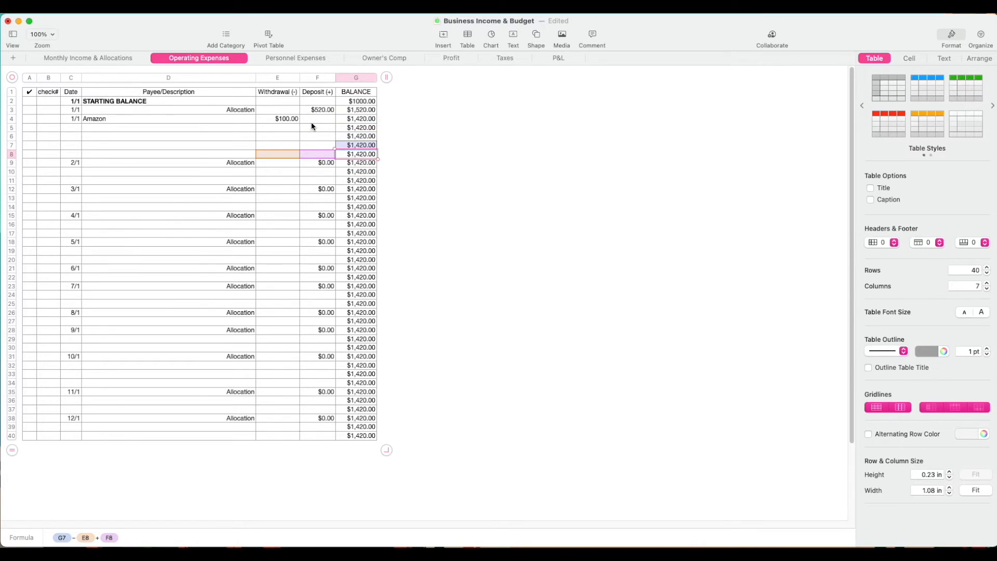
{"action": "key", "text": "Down"}
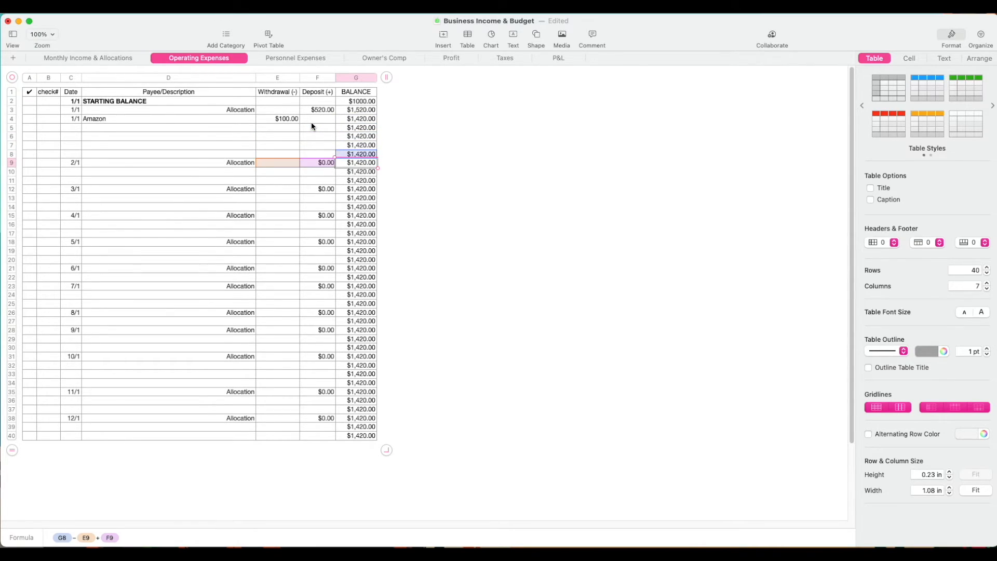
{"action": "key", "text": "Up"}
{"action": "key", "text": "Left"}
{"action": "key", "text": "Up"}
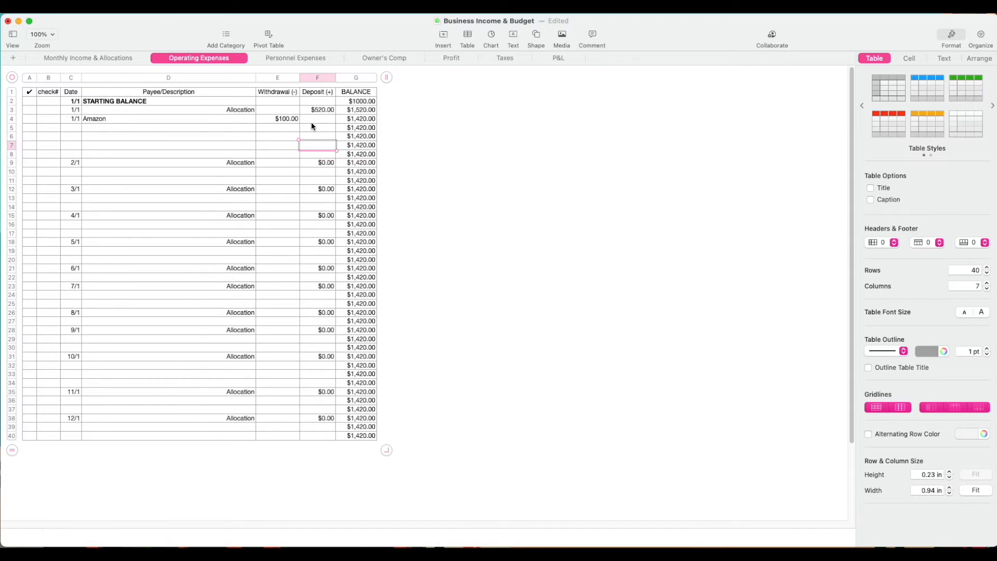
{"action": "key", "text": "Left"}
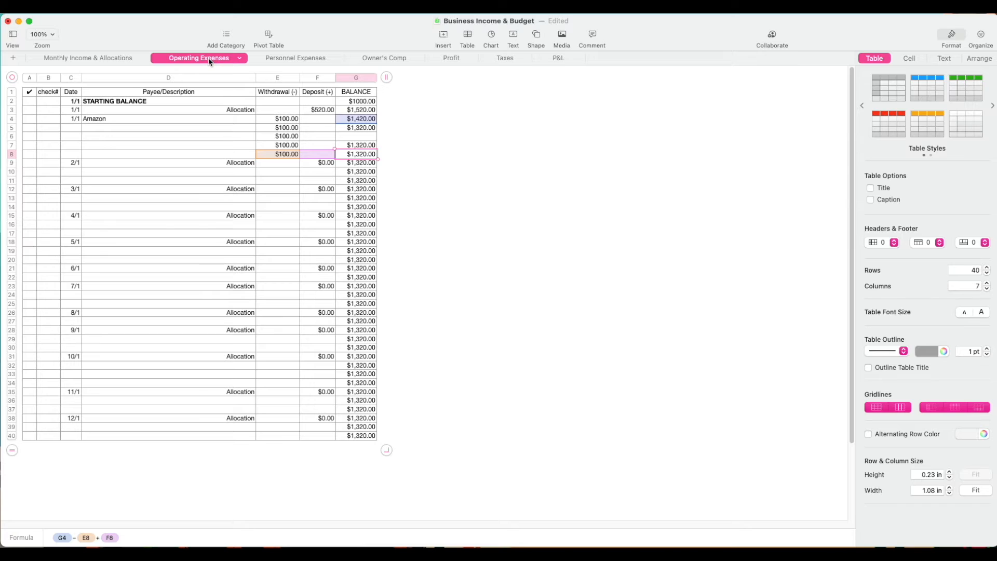
Look through the Personnel Expenses, Owner's Comp, Profit and Taxes registers for their January allocations, and return to Monthly Income & Allocations.
{"action": "left_click", "coordinate": [295, 59]}
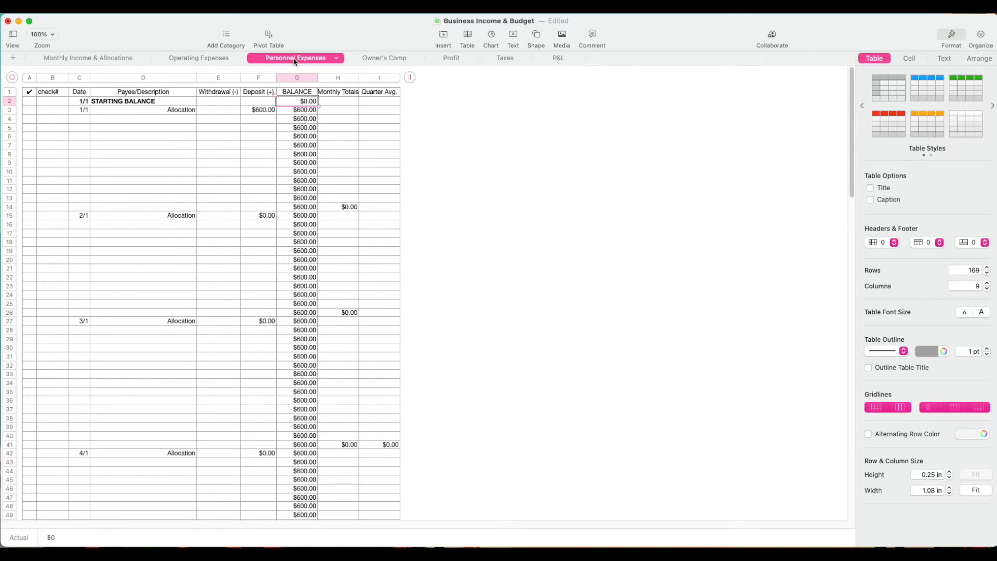
{"action": "left_click", "coordinate": [395, 58]}
{"action": "left_click", "coordinate": [451, 59]}
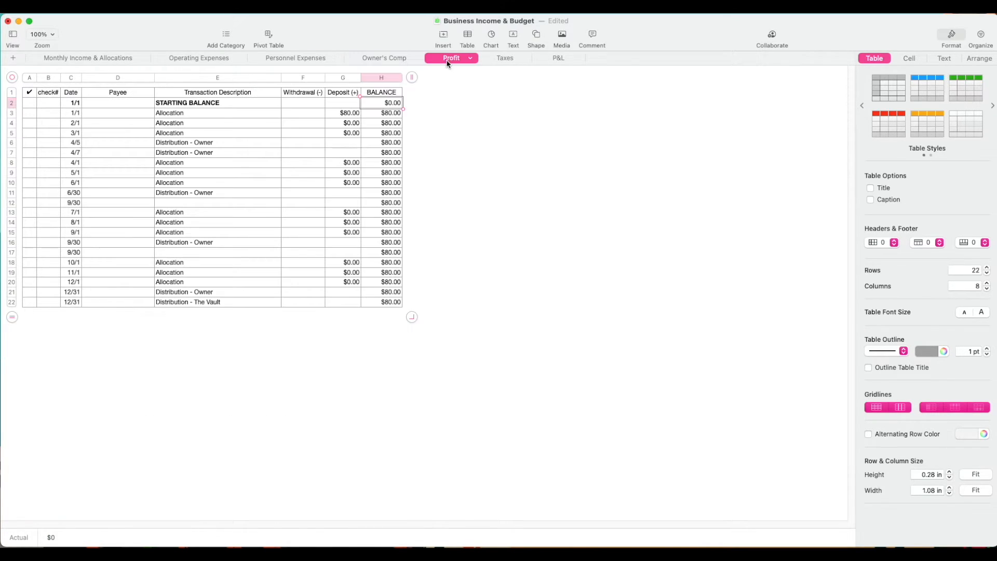
{"action": "left_click", "coordinate": [507, 60]}
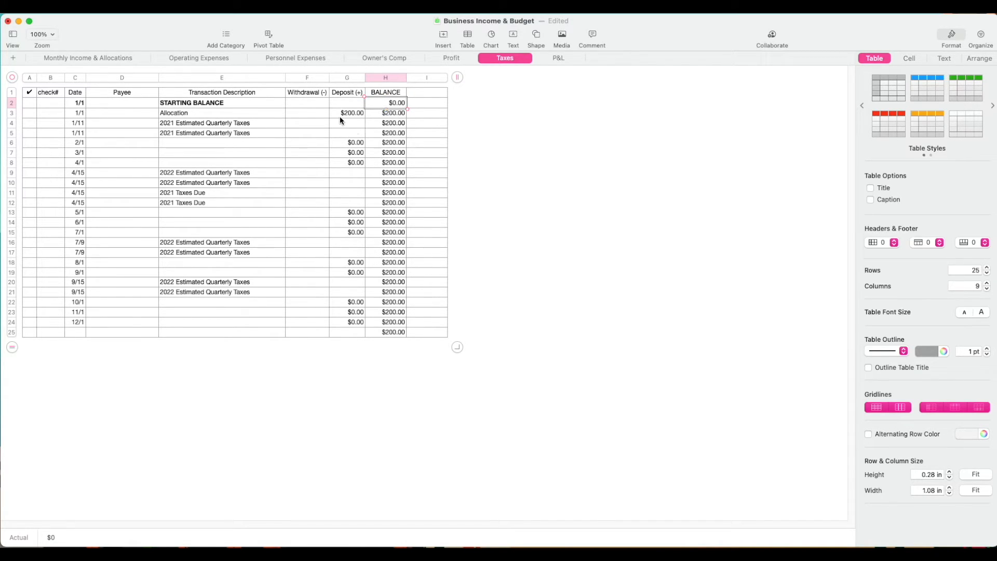
{"action": "left_click", "coordinate": [102, 58]}
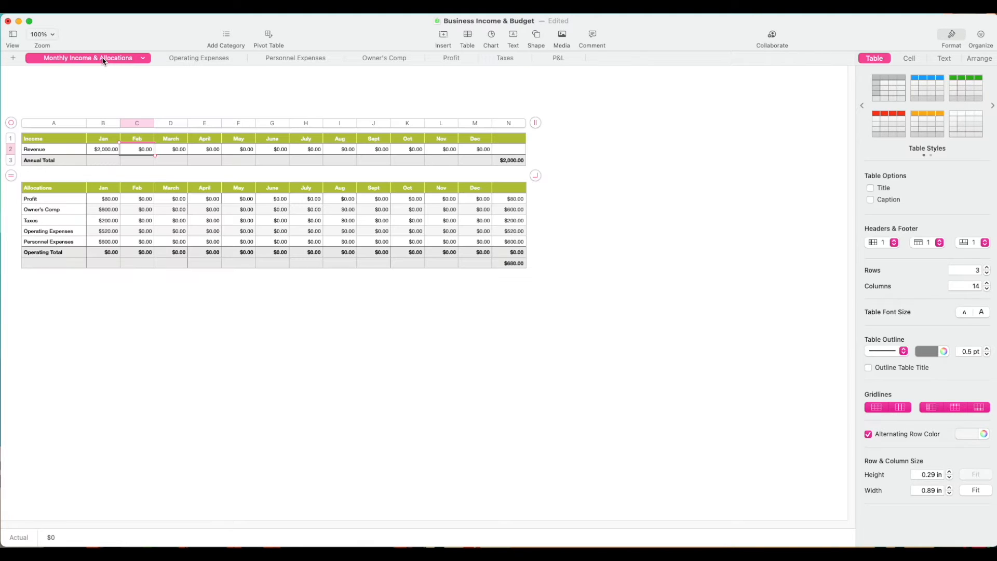
Compare the Personnel Expenses, Owner's Comp and Operating Expenses registers and their withdrawal entries.
{"action": "left_click", "coordinate": [281, 58]}
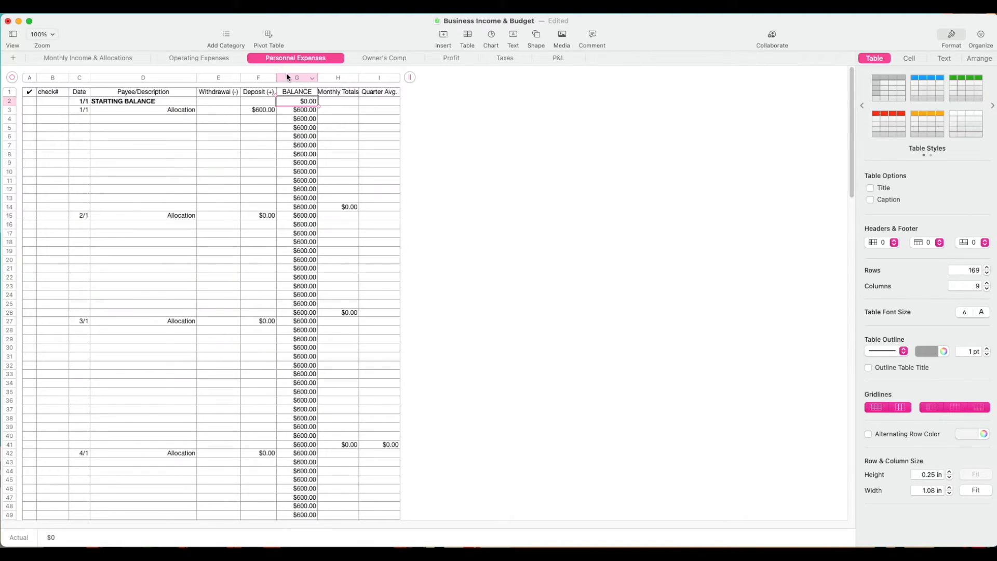
{"action": "left_click", "coordinate": [387, 59]}
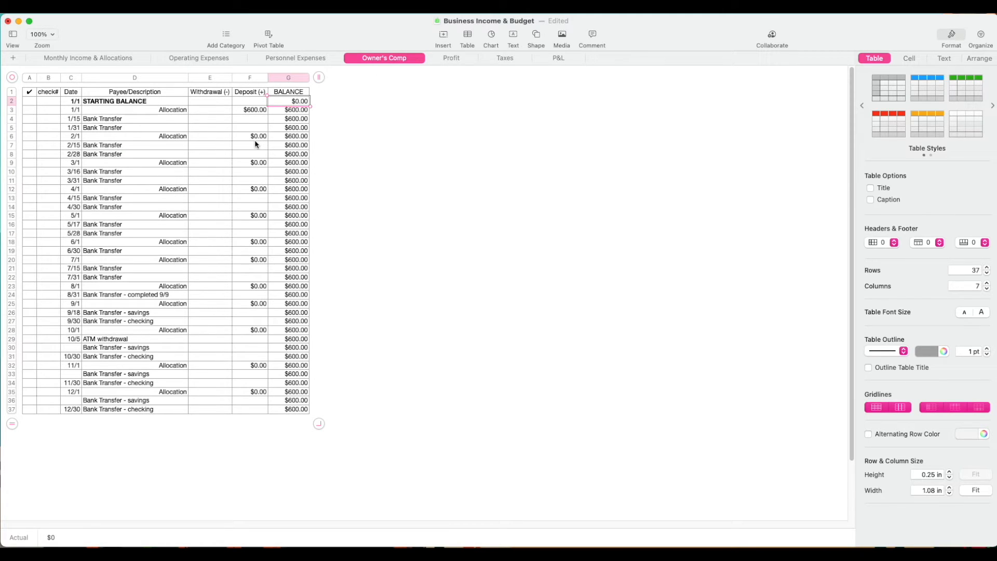
{"action": "left_click", "coordinate": [213, 120]}
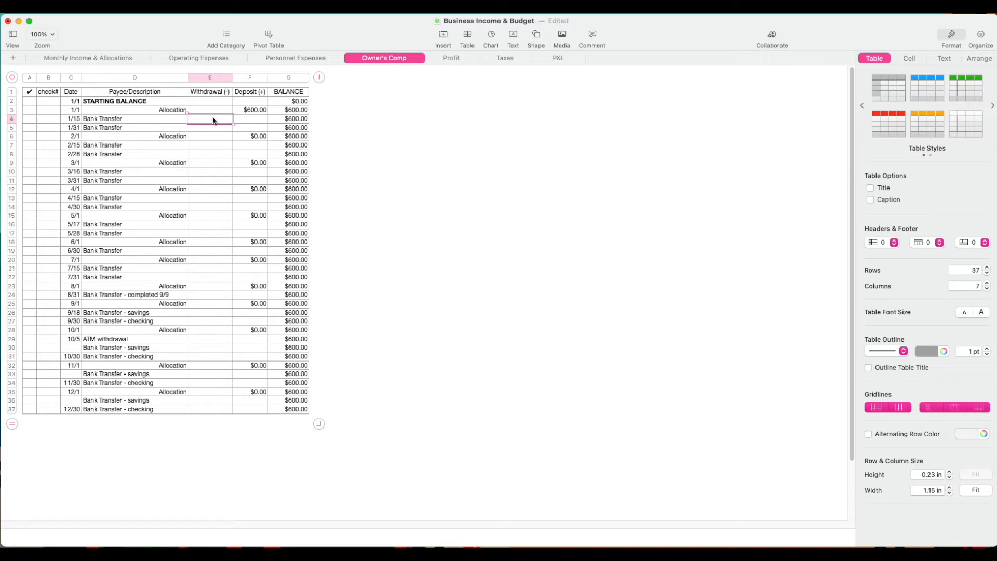
{"action": "left_click", "coordinate": [207, 60]}
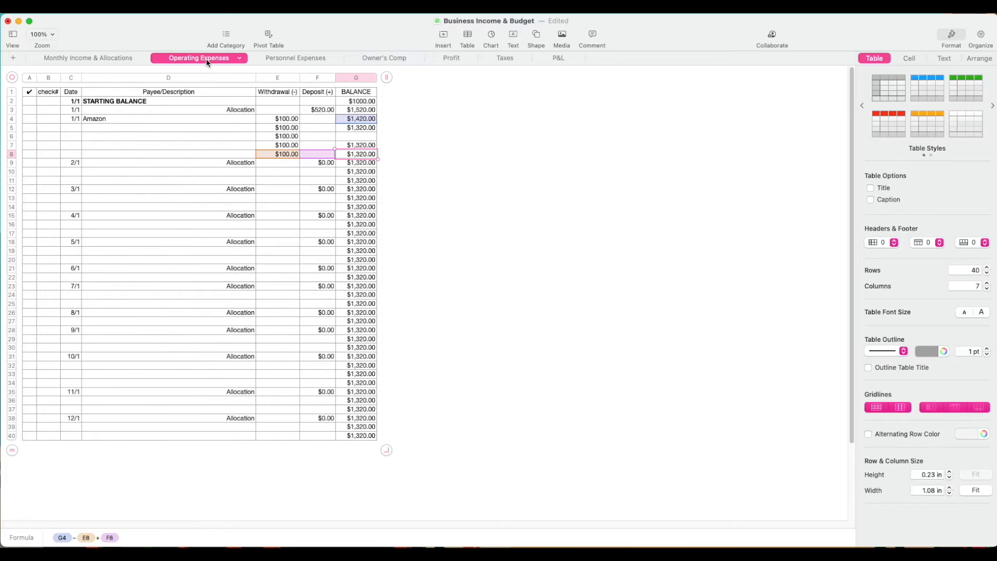
Enter January withdrawals of 100, 50, 25, 100, 50 and 20 in rows 4 to 9 of the Personnel Expenses register.
{"action": "left_click", "coordinate": [271, 61]}
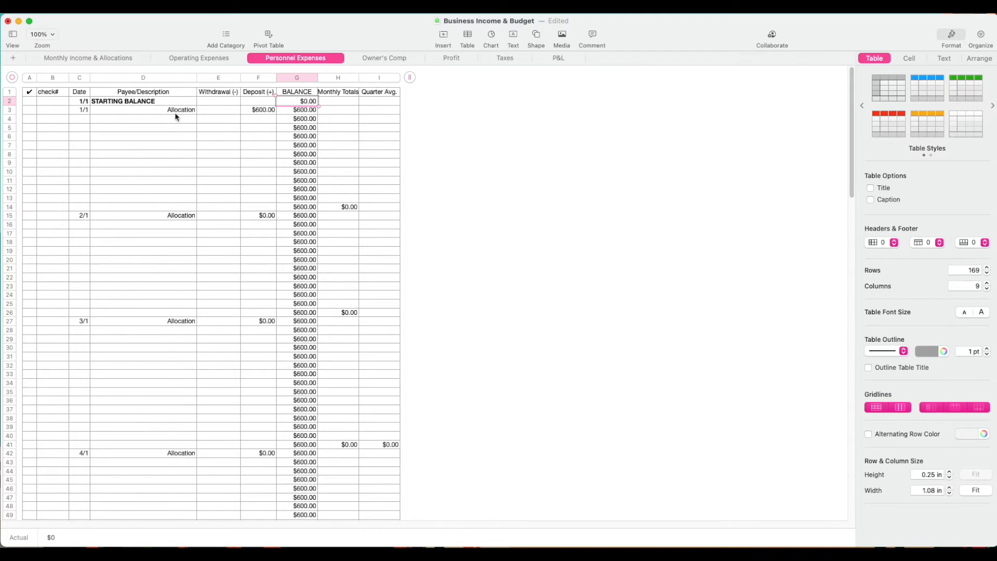
{"action": "left_click", "coordinate": [223, 124]}
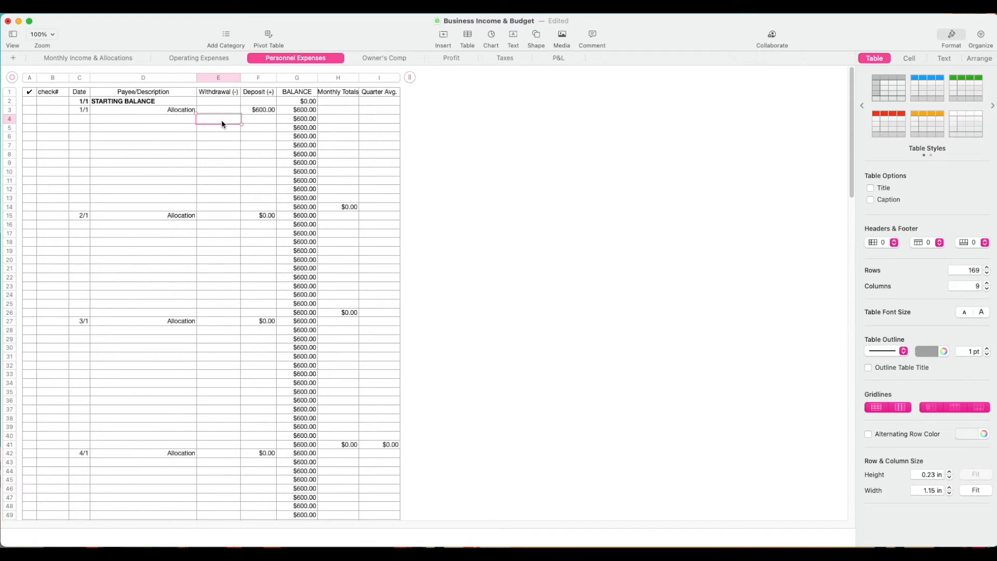
{"action": "type", "text": "100"}
{"action": "key", "text": "Return"}
{"action": "type", "text": "50"}
{"action": "key", "text": "Return"}
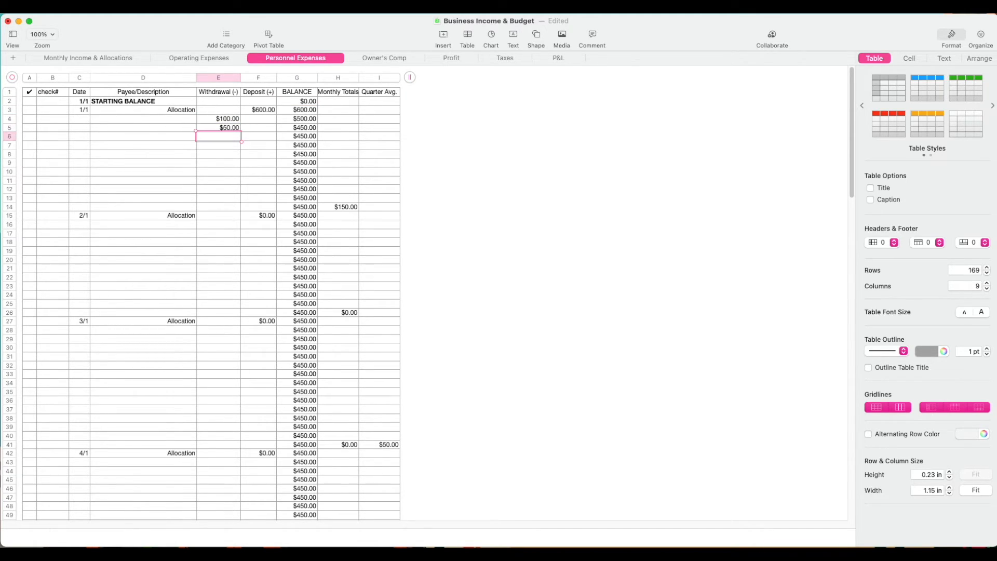
{"action": "type", "text": "25"}
{"action": "key", "text": "Return"}
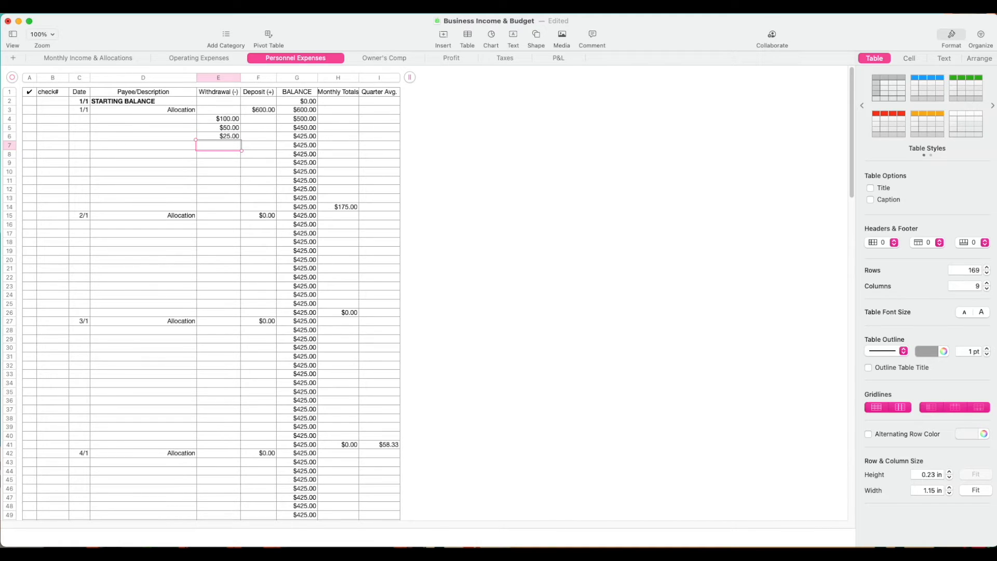
{"action": "type", "text": "100"}
{"action": "key", "text": "Return"}
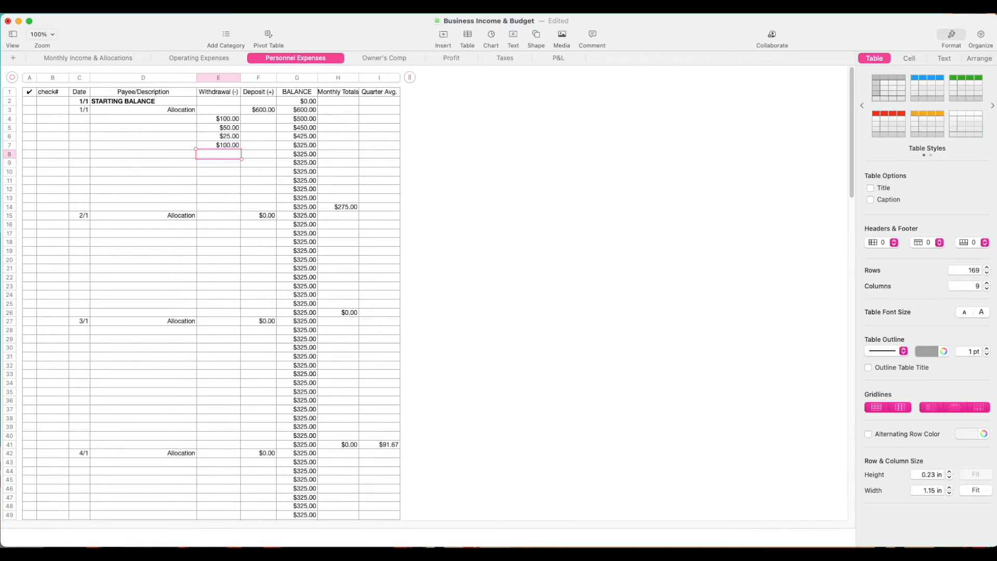
{"action": "type", "text": "50"}
{"action": "key", "text": "Return"}
{"action": "type", "text": "20"}
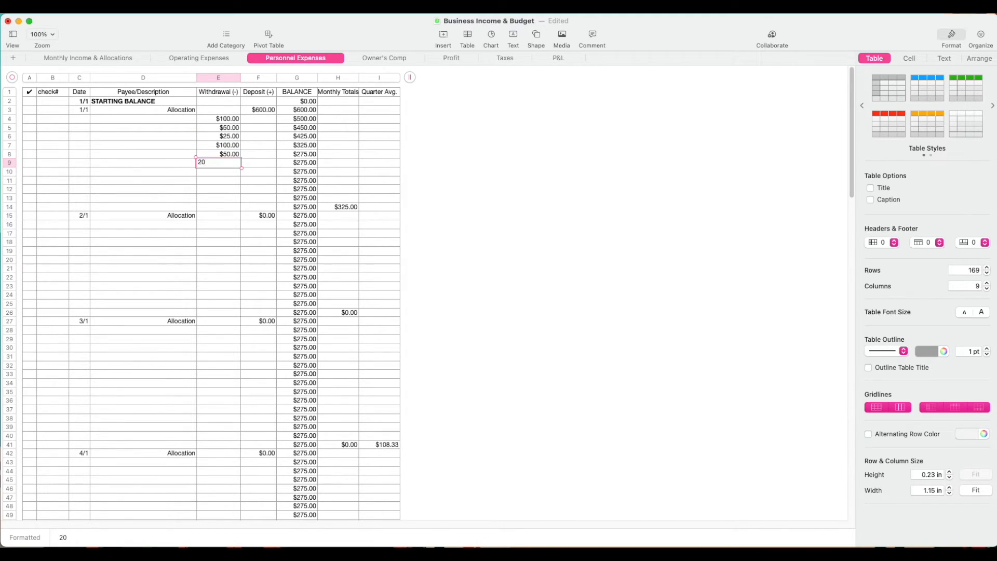
{"action": "key", "text": "Return"}
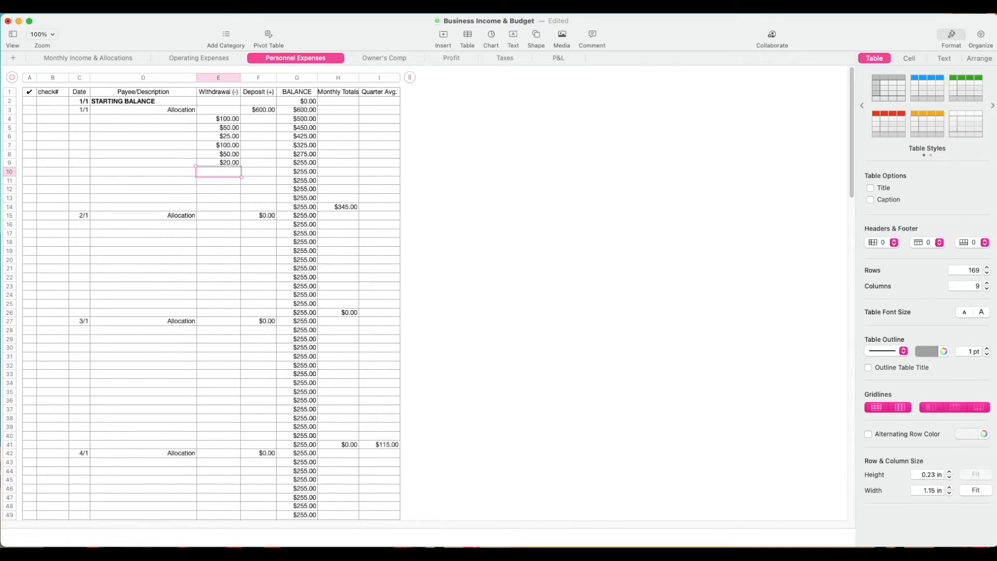
Check January's Monthly Totals formula and copy the withdrawals of rows 4 to 9 into the February section starting at row 16.
{"action": "left_click", "coordinate": [351, 206]}
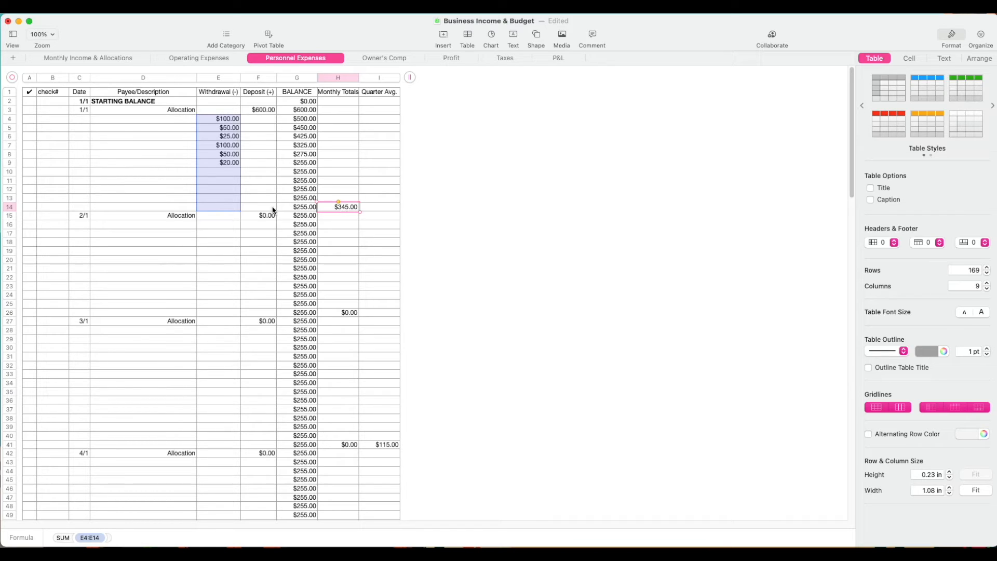
{"action": "left_click", "coordinate": [224, 164], "text": "shift"}
{"action": "left_click_drag", "start_coordinate": [215, 123], "coordinate": [221, 162]}
{"action": "key", "text": "cmd+c"}
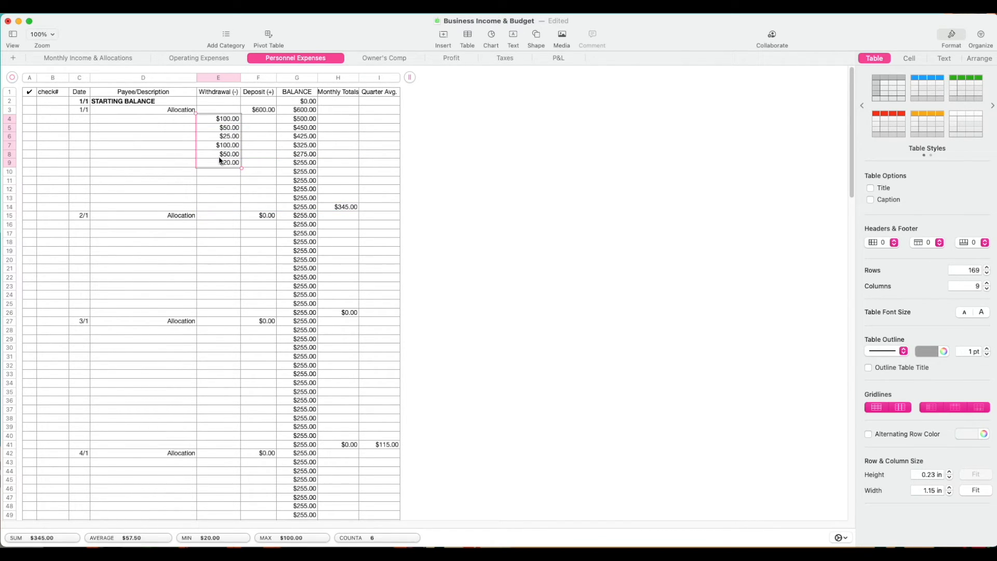
{"action": "left_click", "coordinate": [207, 227]}
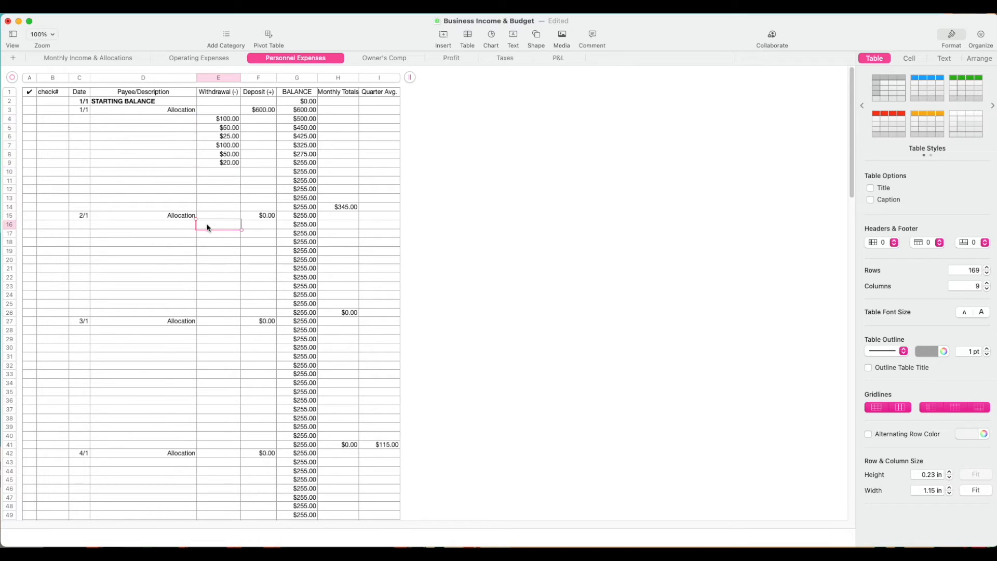
{"action": "key", "text": "cmd+v"}
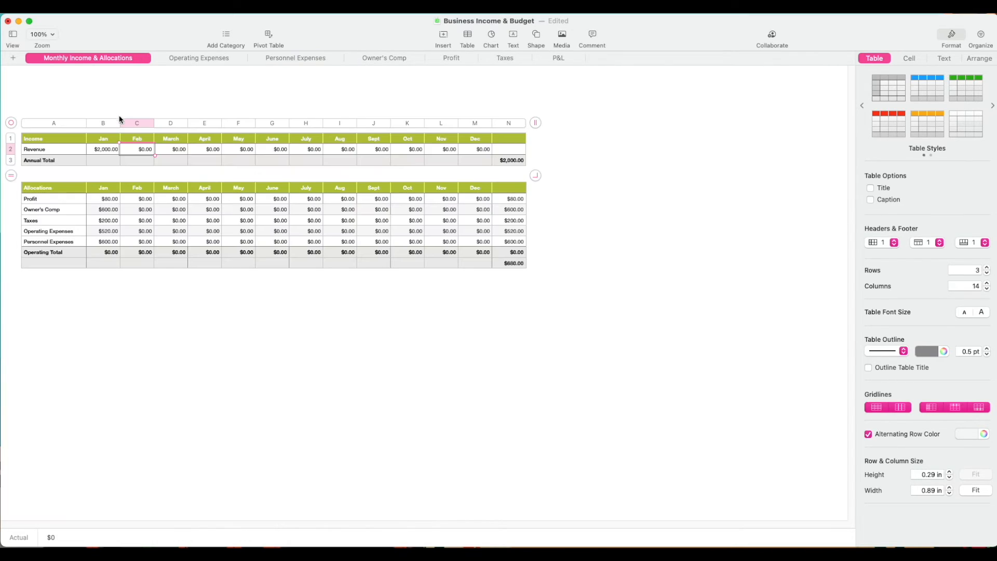
Set February revenue to 1,000 in Monthly Income & Allocations and check the February allocation deposit in Personnel Expenses.
{"action": "type", "text": "1,00"}
{"action": "type", "text": "0"}
{"action": "key", "text": "Tab"}
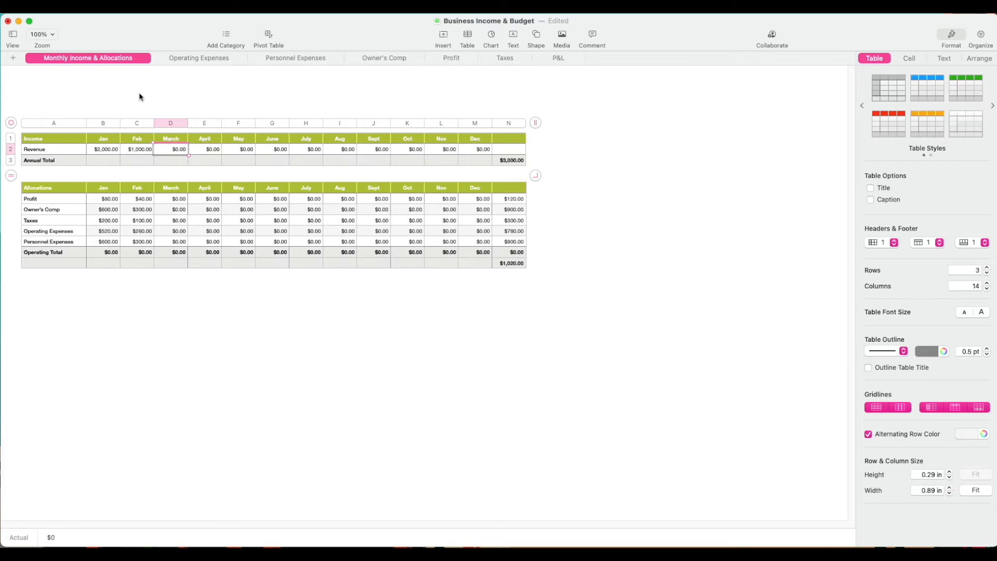
{"action": "left_click", "coordinate": [311, 57]}
{"action": "left_click", "coordinate": [256, 219]}
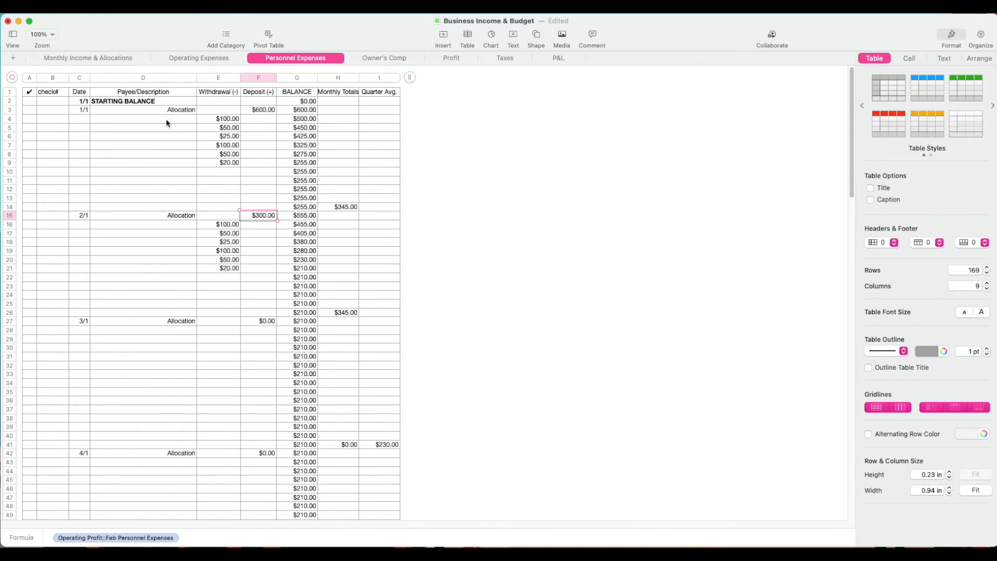
Change the February withdrawals in Personnel Expenses to 125 in row 16, 60 in row 17 and 40 in row 19.
{"action": "left_click", "coordinate": [222, 226]}
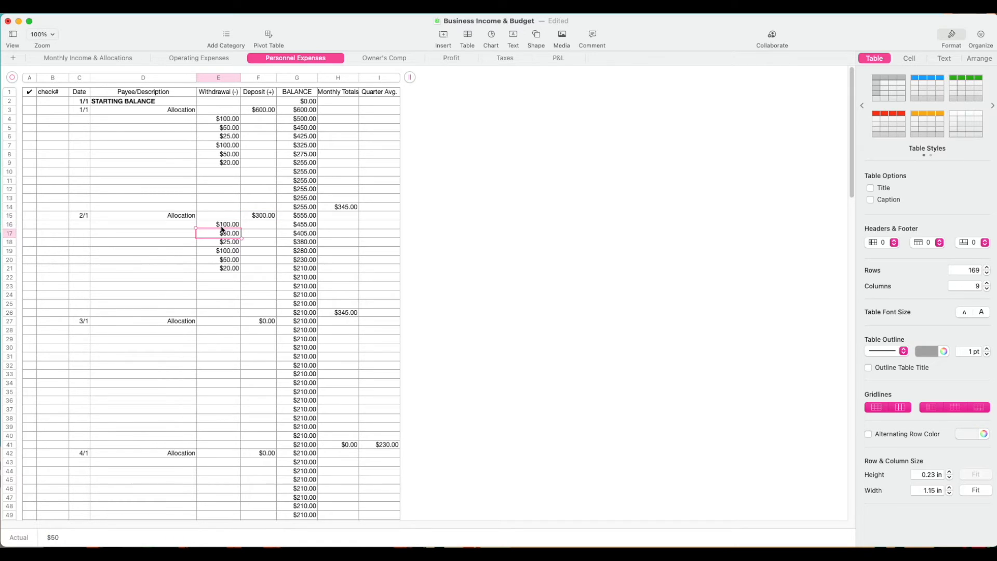
{"action": "type", "text": "125"}
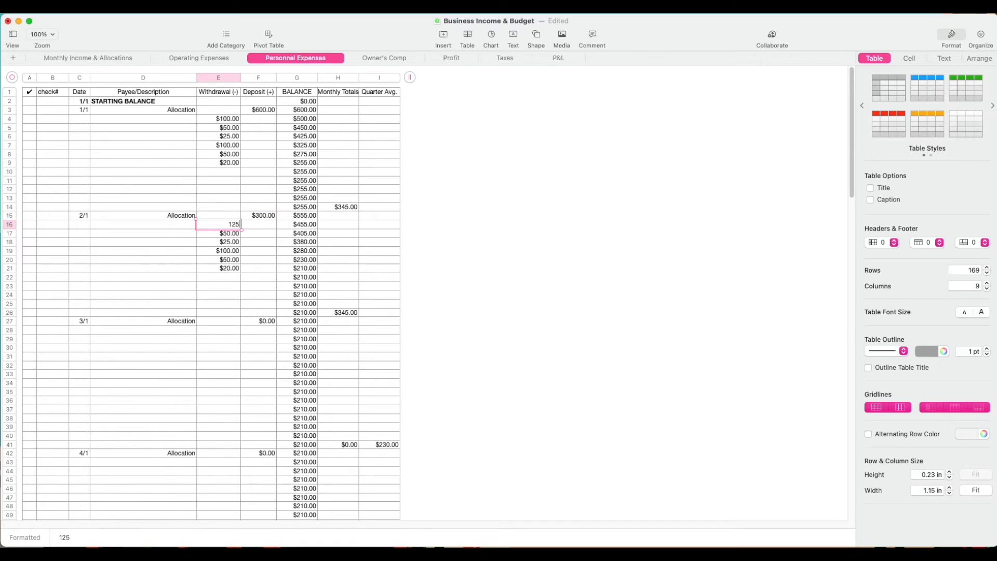
{"action": "key", "text": "Return"}
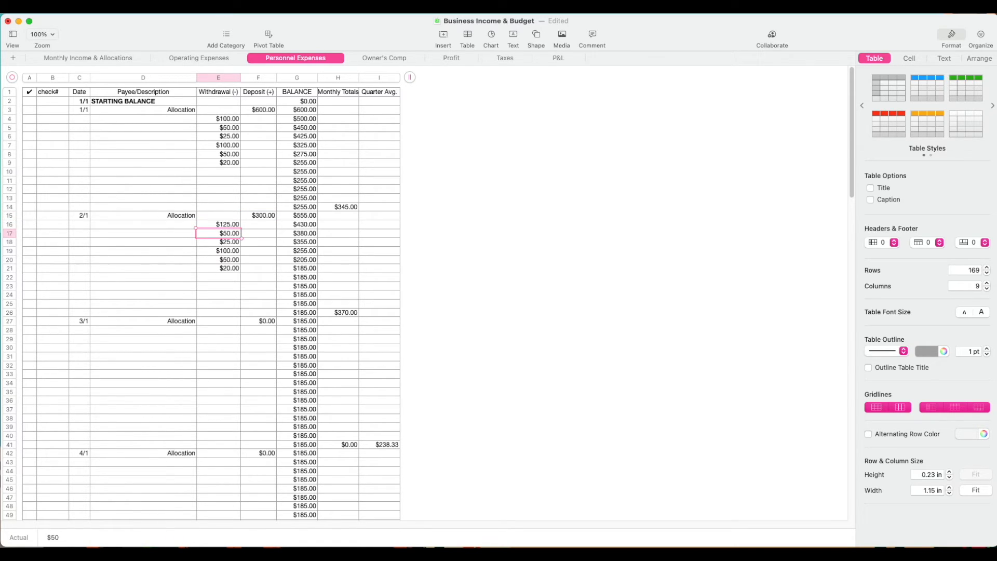
{"action": "type", "text": "60"}
{"action": "key", "text": "Return"}
{"action": "key", "text": "Return"}
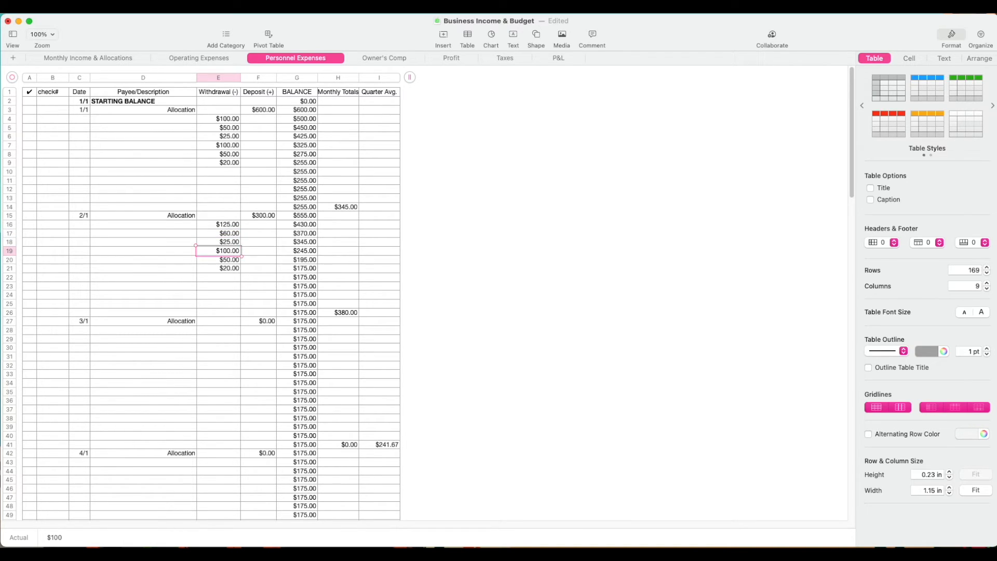
{"action": "type", "text": "75"}
{"action": "key", "text": "BackSpace"}
{"action": "key", "text": "BackSpace"}
{"action": "type", "text": "40"}
{"action": "key", "text": "Return"}
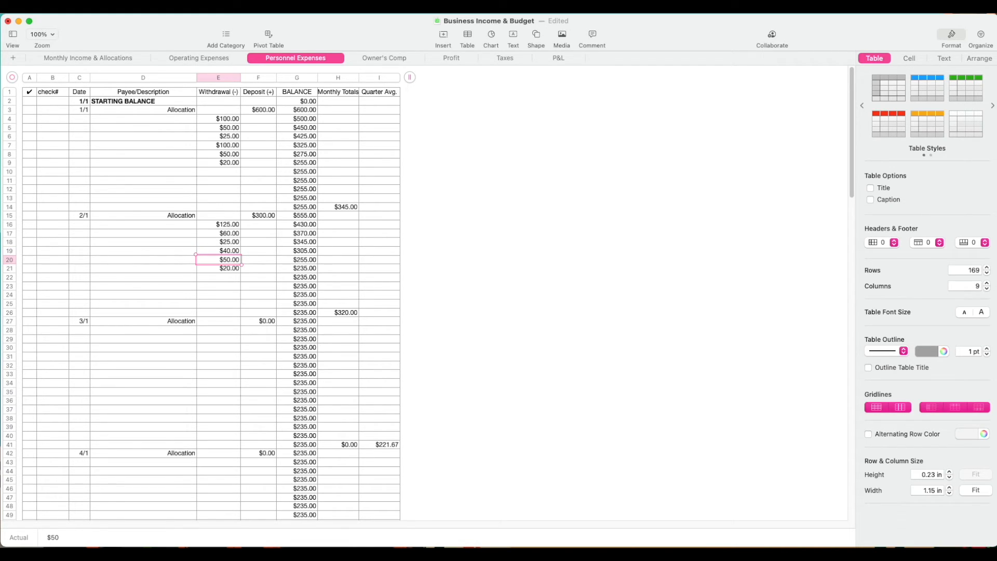
Inspect the February Monthly Totals and first Quarter Avg. formulas in Personnel Expenses, and view the Owner's Comp register.
{"action": "key", "text": "Down"}
{"action": "key", "text": "Up"}
{"action": "key", "text": "Down"}
{"action": "left_click", "coordinate": [353, 314]}
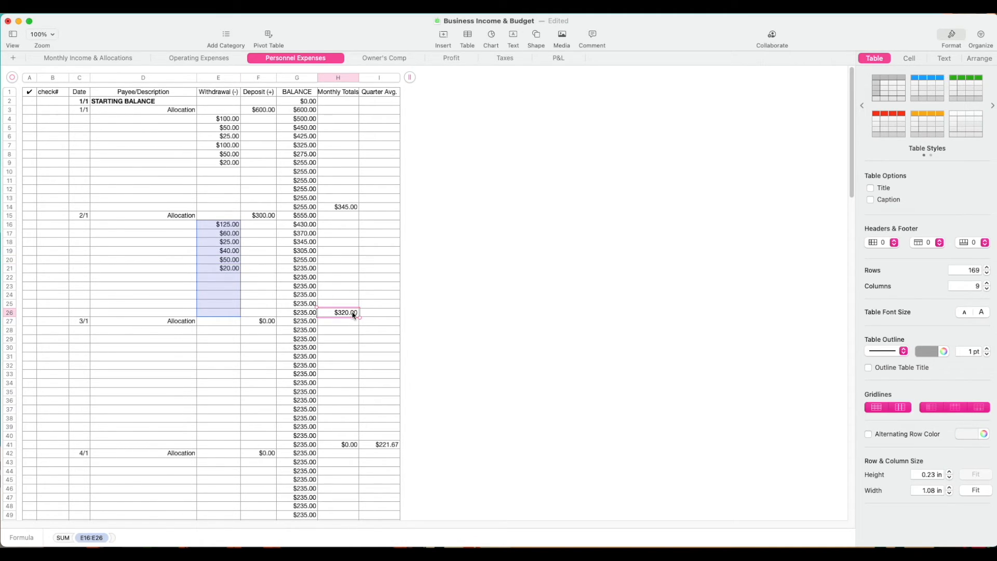
{"action": "left_click", "coordinate": [388, 446]}
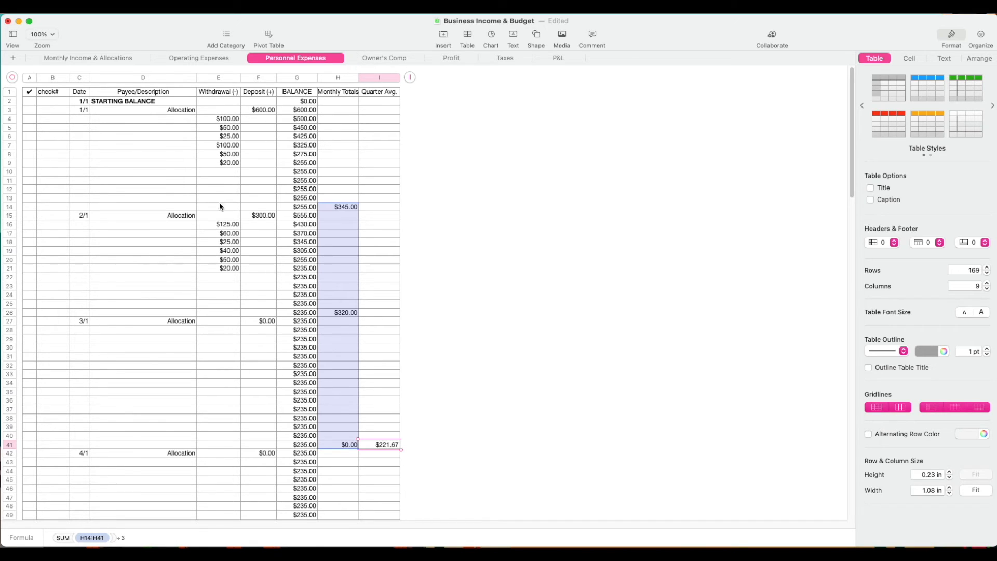
{"action": "left_click", "coordinate": [382, 58]}
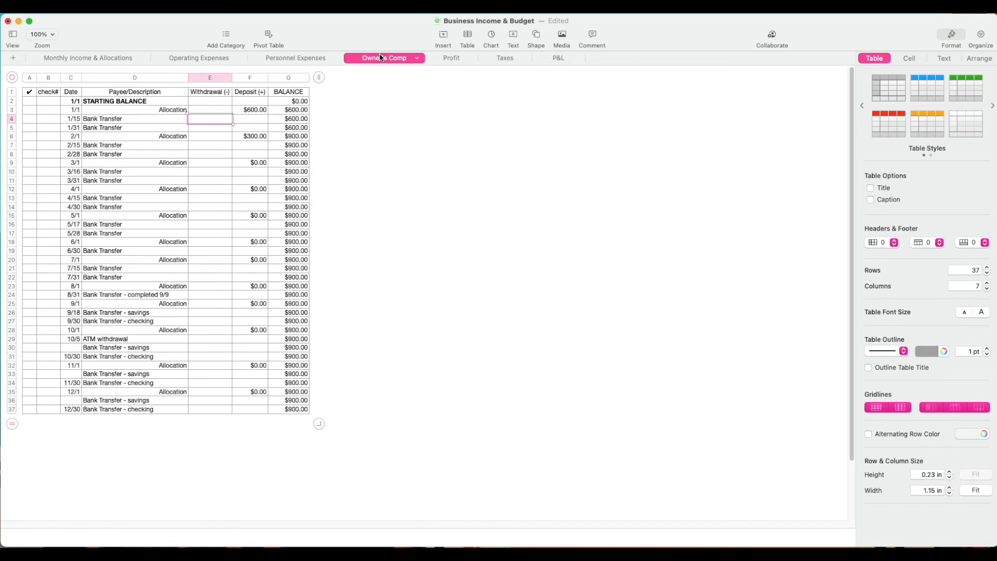
Look up January's monthly total in Personnel Expenses and enter 345 as the January Teachers expense on the P&L sheet.
{"action": "left_click", "coordinate": [549, 59]}
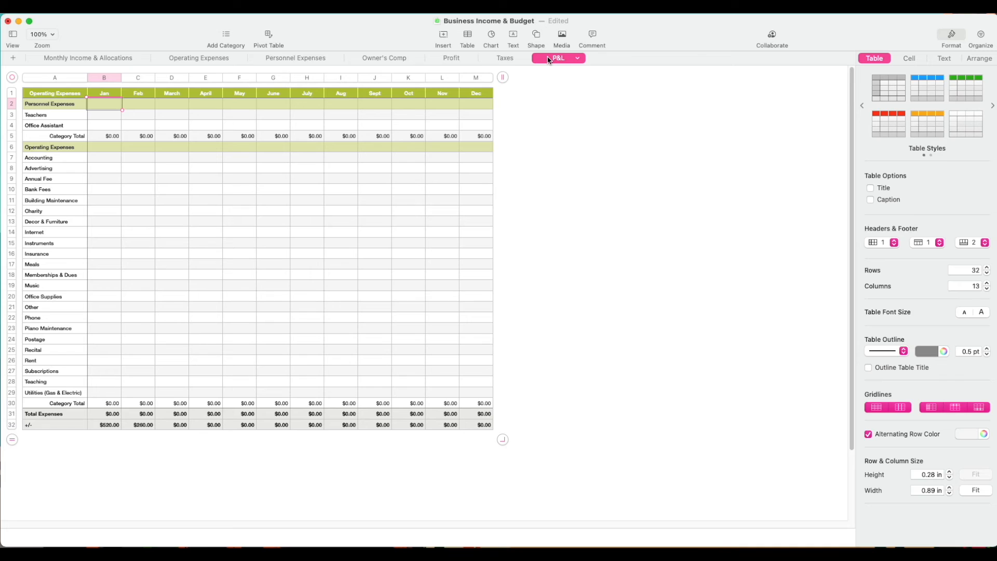
{"action": "left_click", "coordinate": [84, 106]}
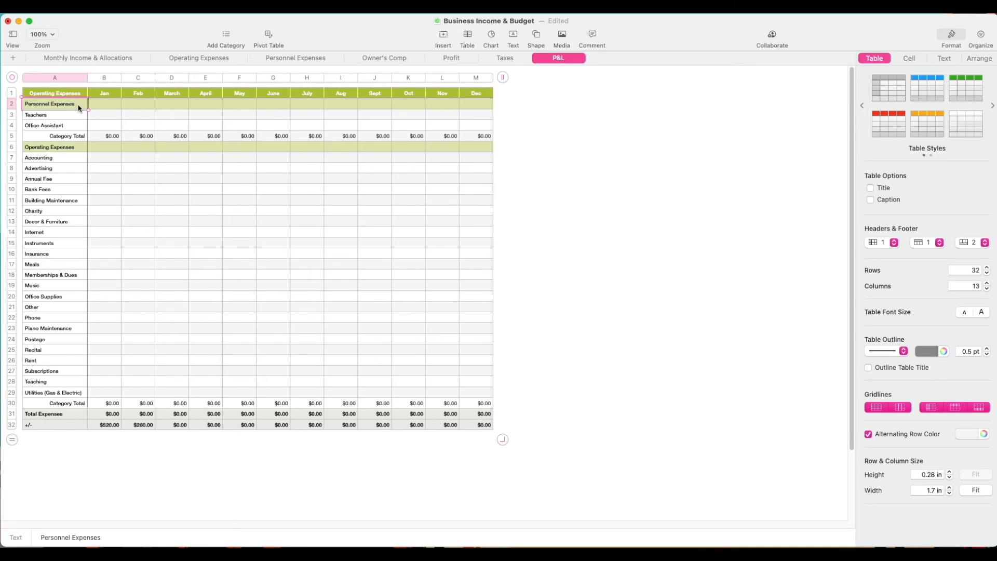
{"action": "left_click", "coordinate": [287, 58]}
{"action": "left_click", "coordinate": [343, 208]}
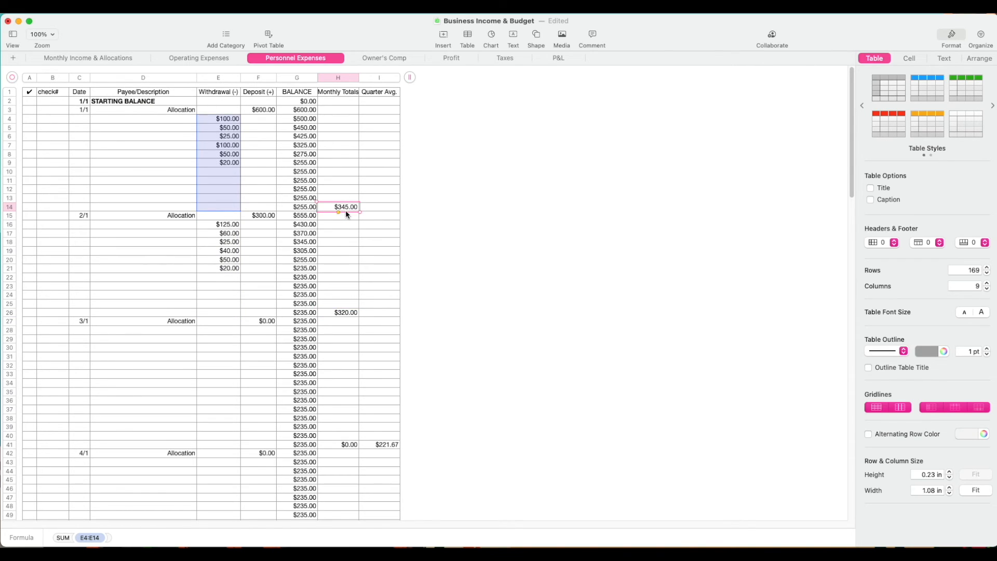
{"action": "left_click", "coordinate": [554, 60]}
{"action": "key", "text": "Down"}
{"action": "key", "text": "Right"}
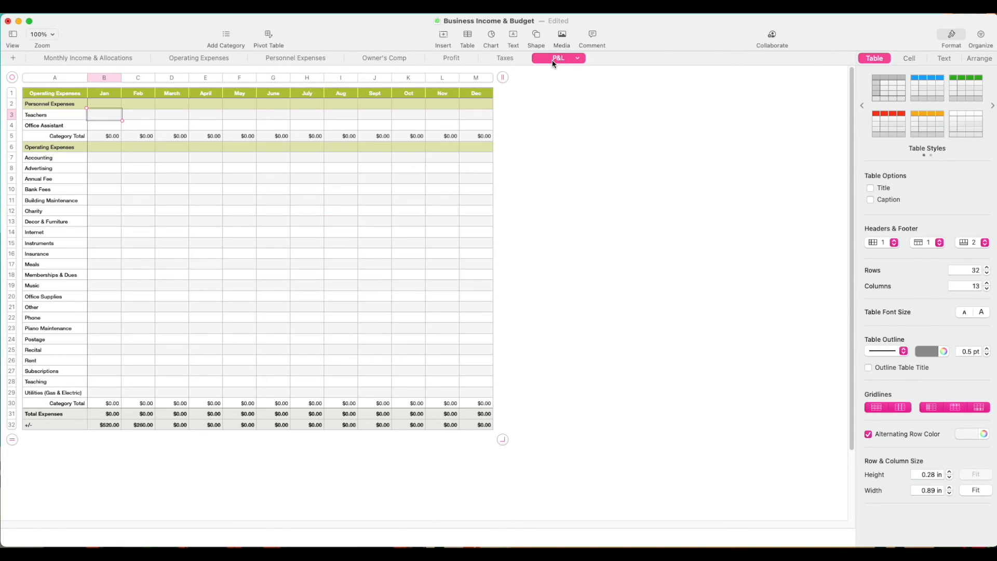
{"action": "type", "text": "345"}
{"action": "key", "text": "Tab"}
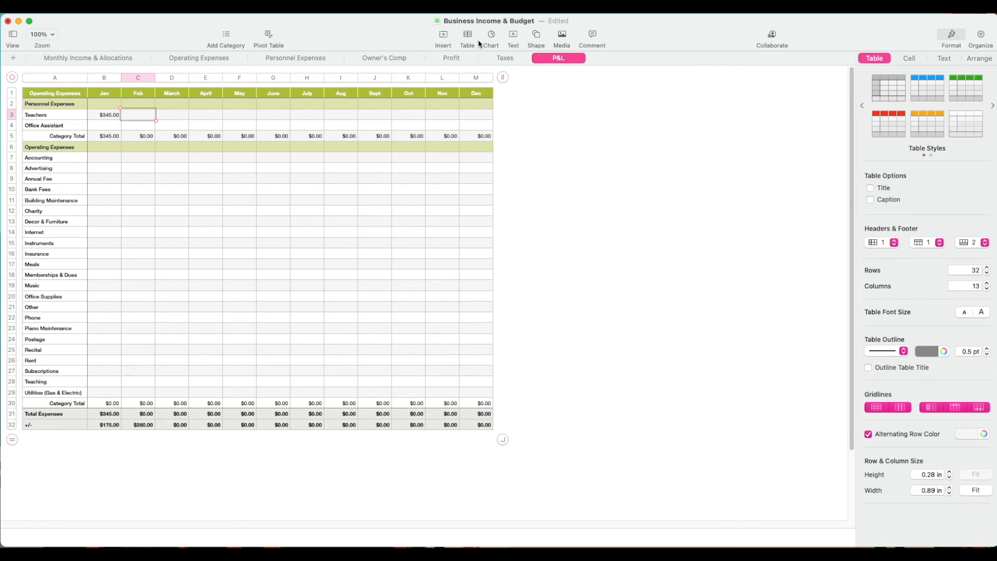
Look up February's monthly total in Personnel Expenses and enter 320 as the February Teachers expense on the P&L sheet.
{"action": "left_click", "coordinate": [312, 58]}
{"action": "left_click", "coordinate": [335, 311]}
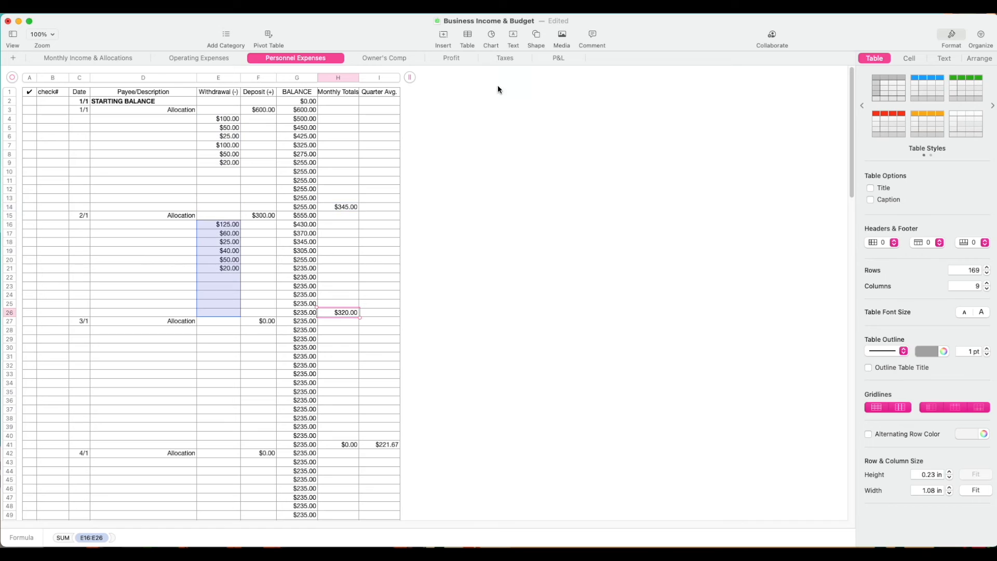
{"action": "left_click", "coordinate": [554, 61]}
{"action": "type", "text": "320"}
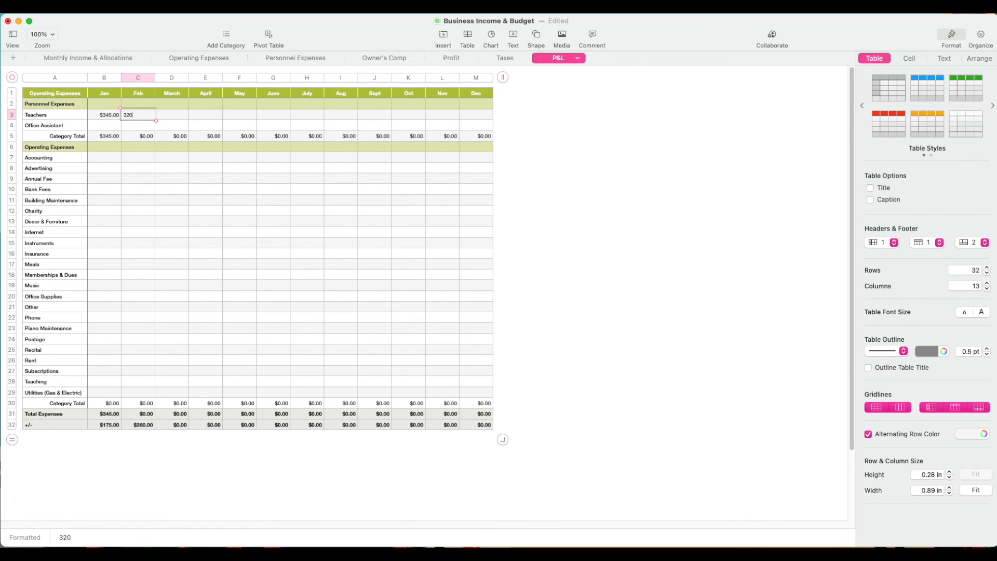
{"action": "key", "text": "Tab"}
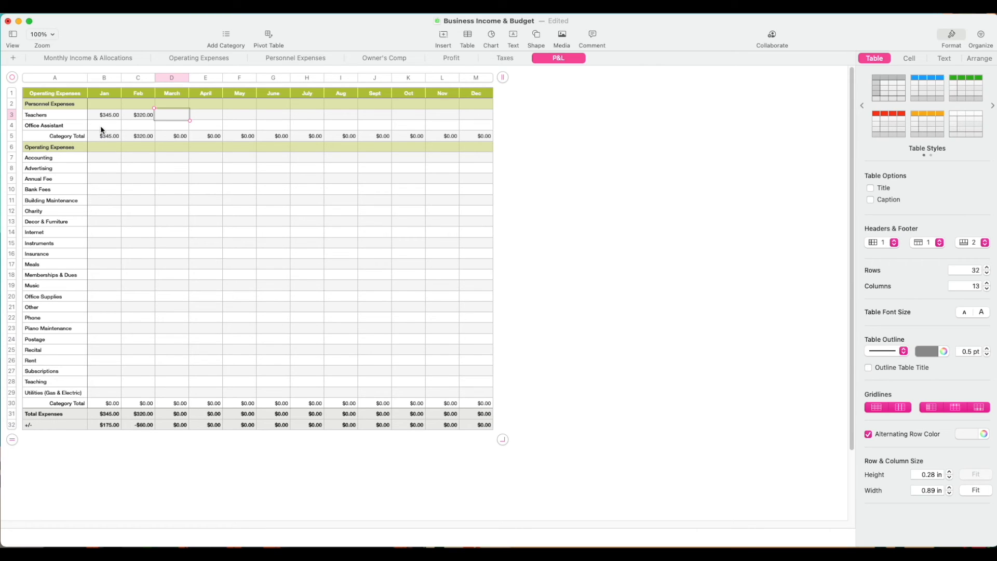
Review the Office Assistant row, the Operating Expenses heading and the Accounting category on the P&L sheet.
{"action": "left_click", "coordinate": [67, 125]}
{"action": "left_click", "coordinate": [55, 149]}
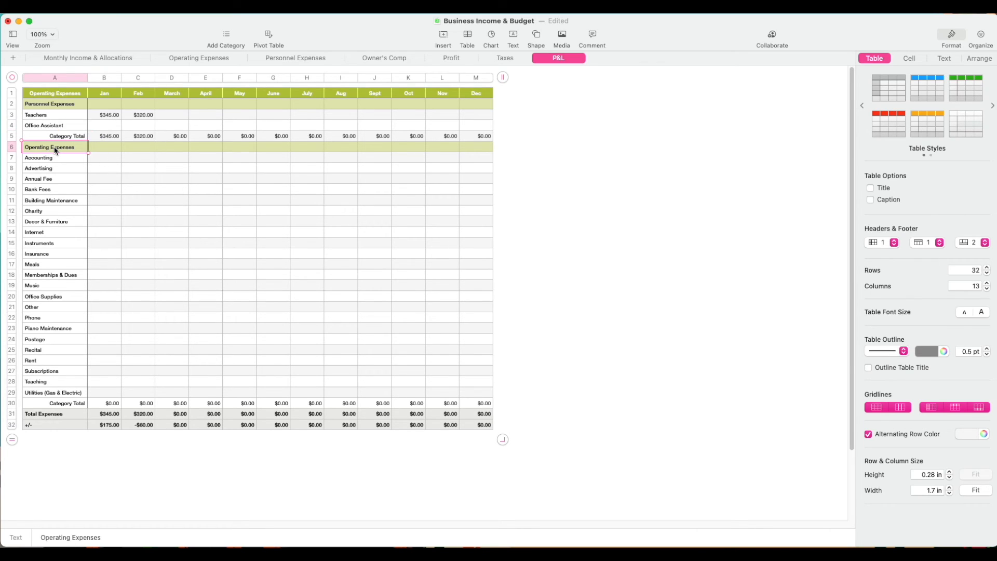
{"action": "left_click", "coordinate": [54, 161]}
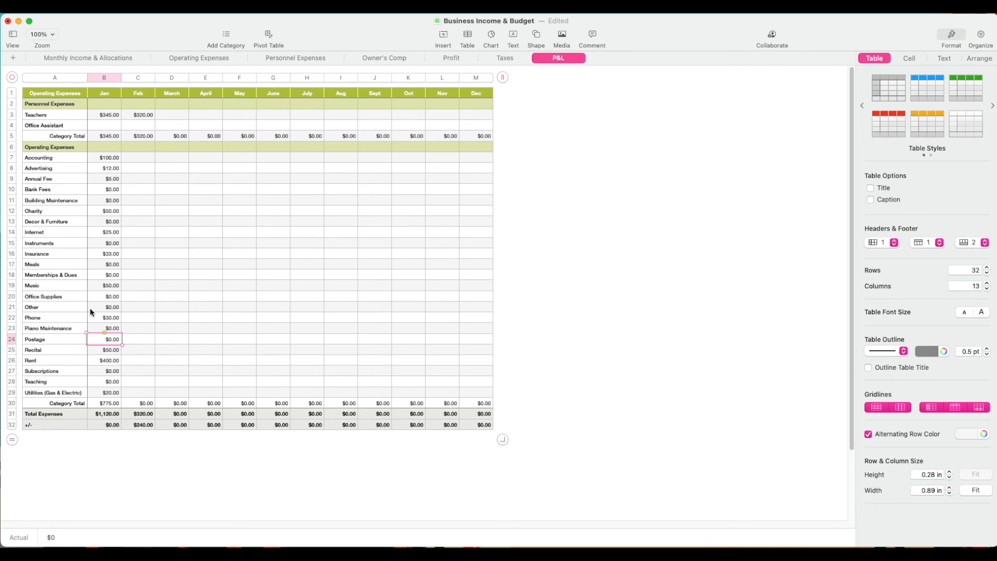
Inspect the January formulas for both Category Totals, Total Expenses and the +/- row on the P&L sheet.
{"action": "left_click", "coordinate": [106, 404]}
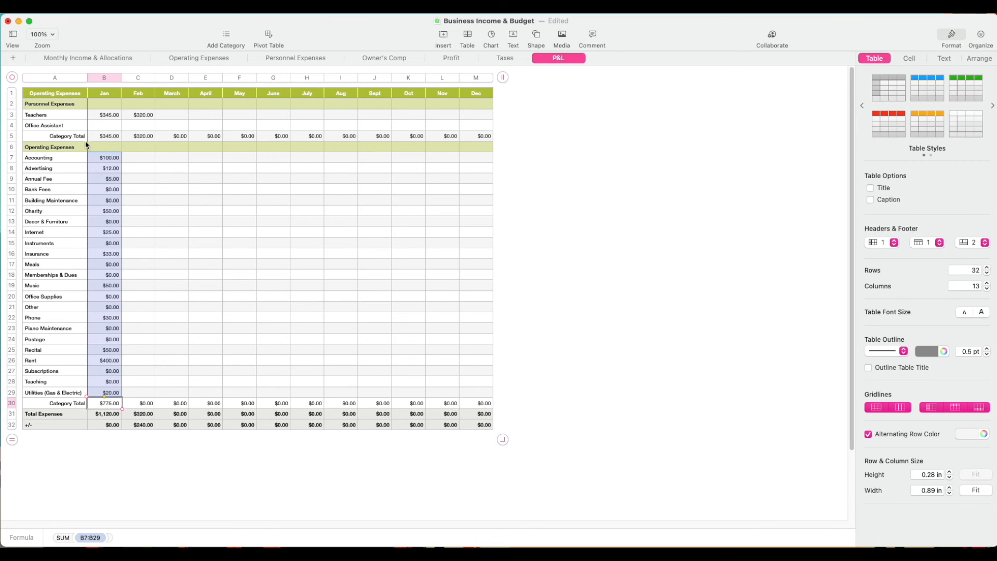
{"action": "left_click", "coordinate": [99, 136]}
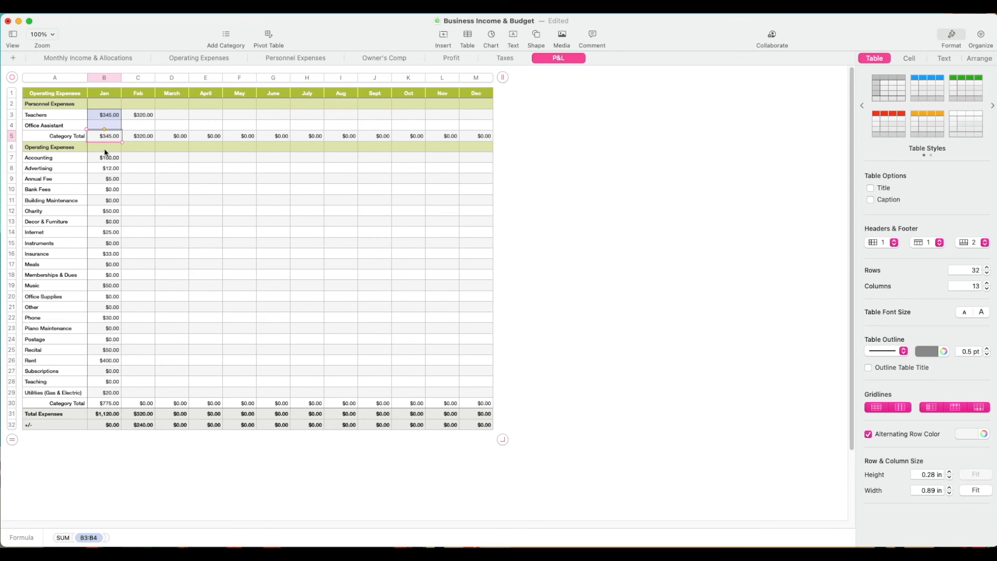
{"action": "left_click", "coordinate": [105, 415]}
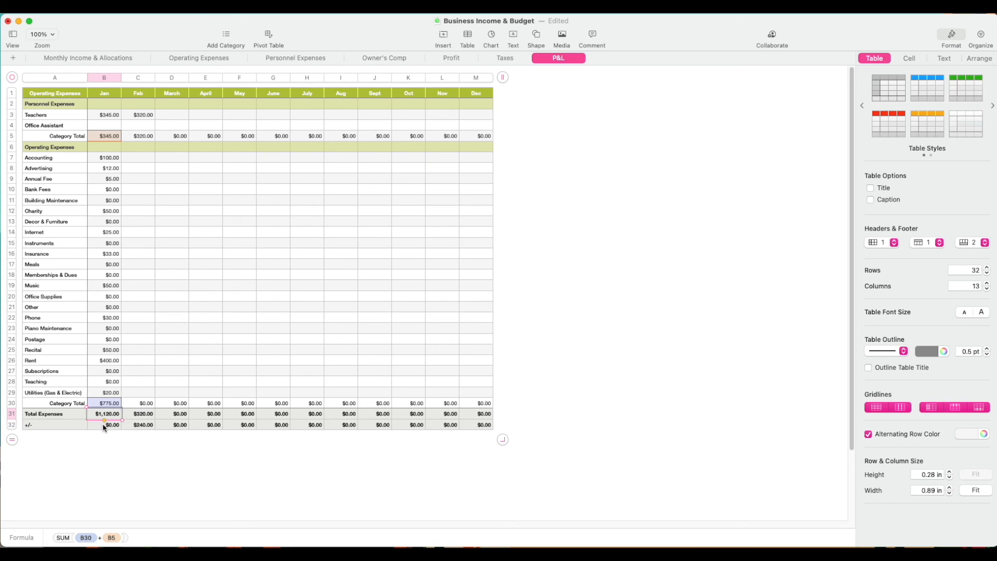
{"action": "left_click", "coordinate": [103, 425]}
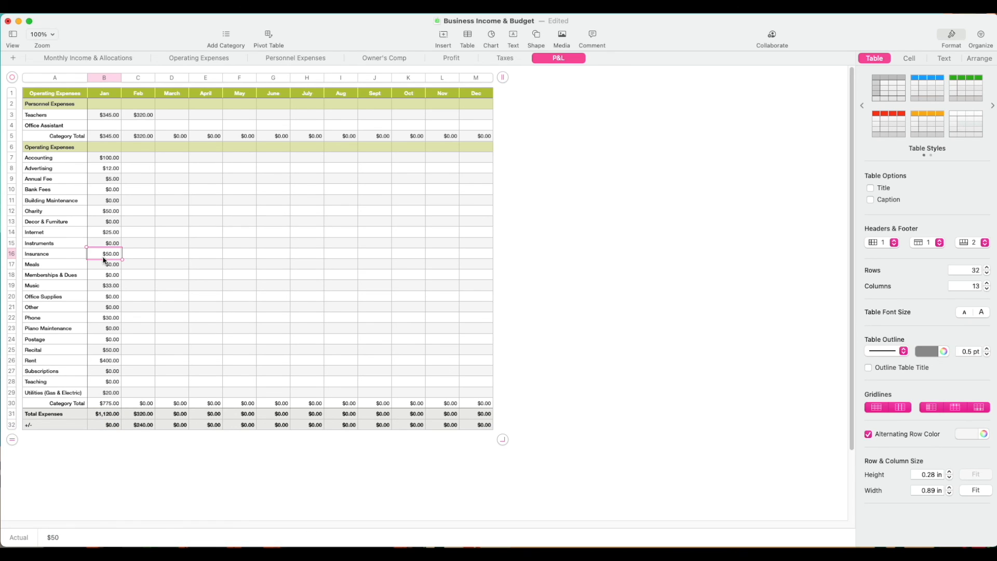
Enter 600 as the February Insurance expense on the P&L sheet and inspect February's +/- formula.
{"action": "key", "text": "Tab"}
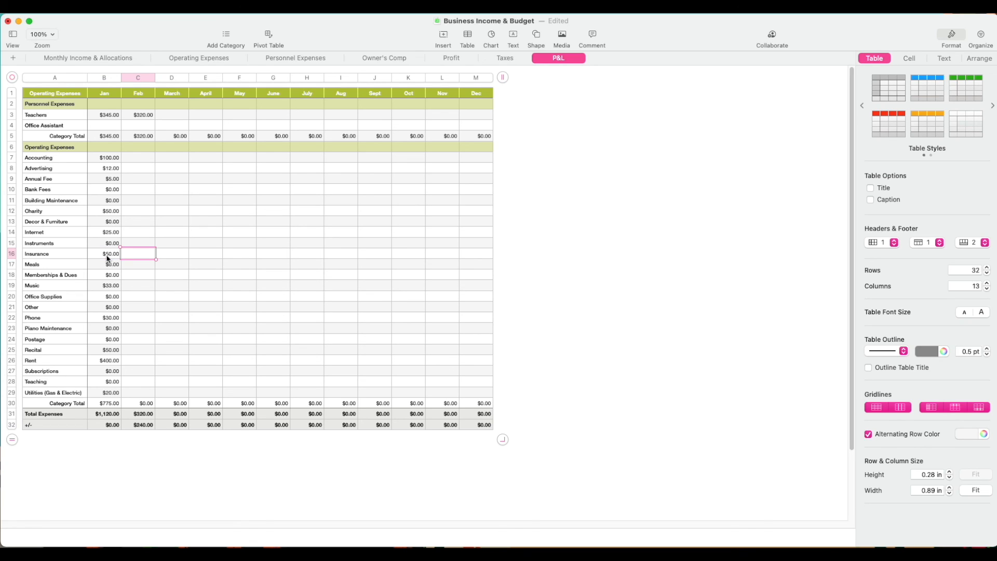
{"action": "type", "text": "600"}
{"action": "key", "text": "Return"}
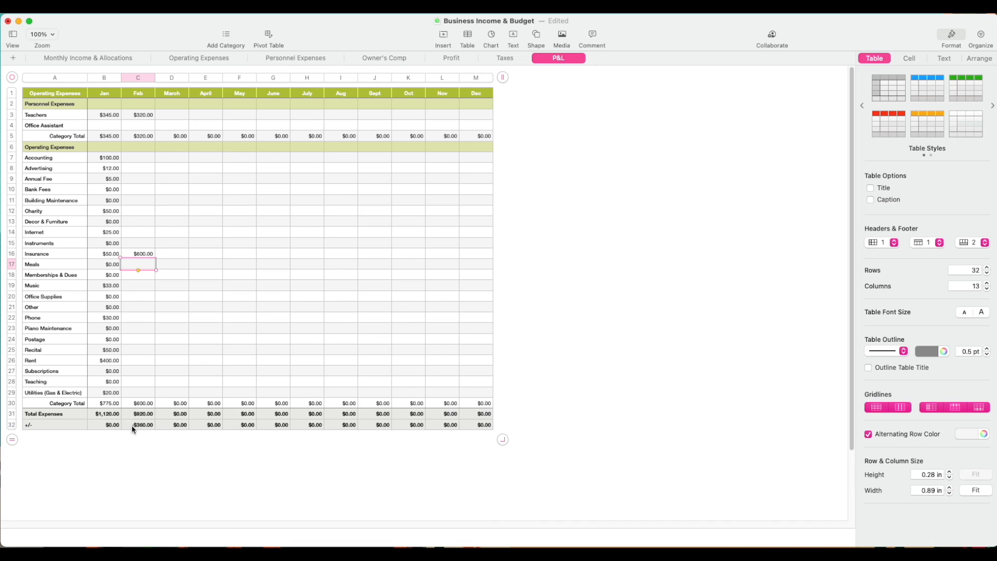
{"action": "left_click", "coordinate": [136, 425]}
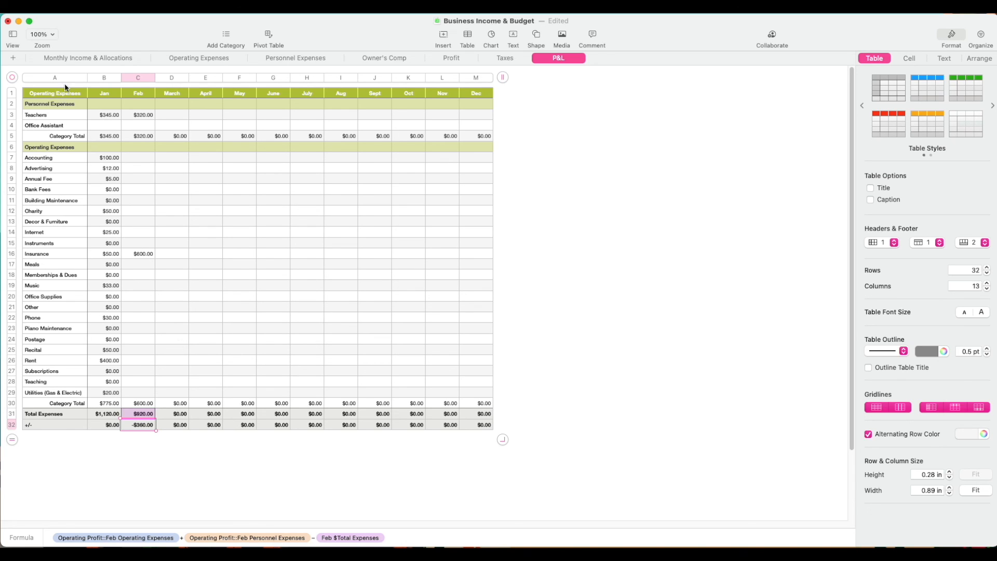
Review the Monthly Income & Allocations sheet and the expense, Owner's Comp and Profit registers, then return to the P&L sheet.
{"action": "left_click", "coordinate": [76, 59]}
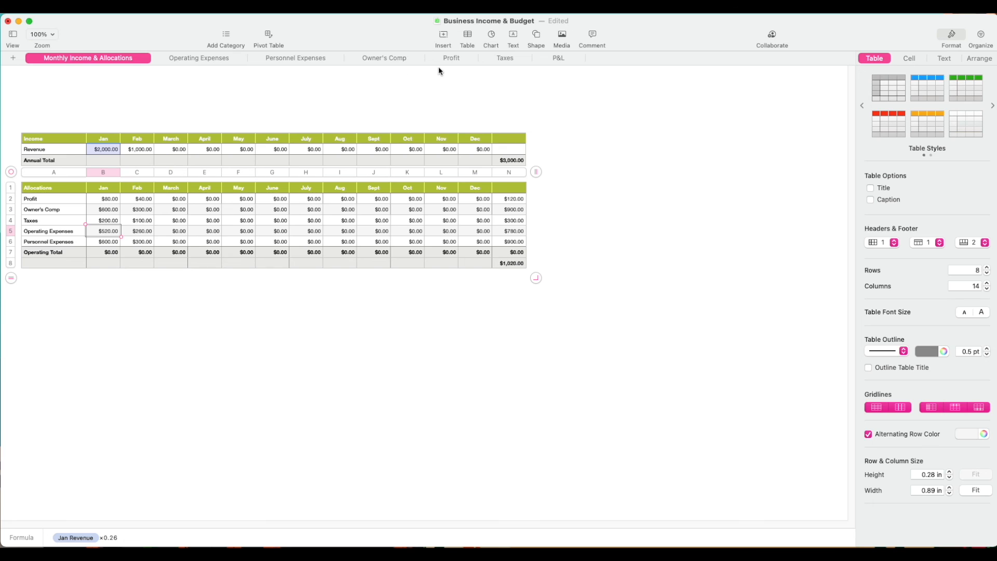
{"action": "left_click", "coordinate": [563, 59]}
{"action": "left_click", "coordinate": [210, 58]}
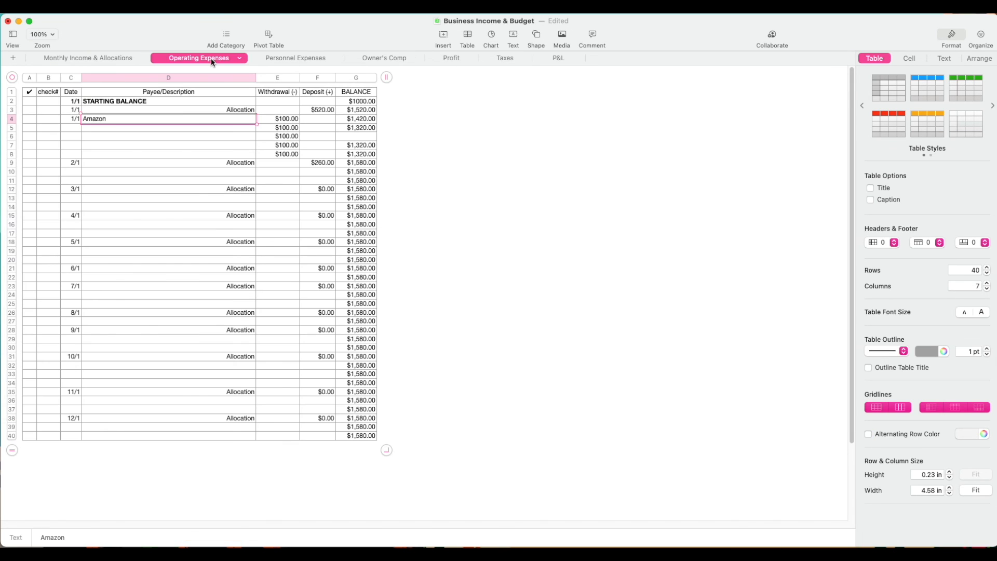
{"action": "left_click", "coordinate": [295, 59]}
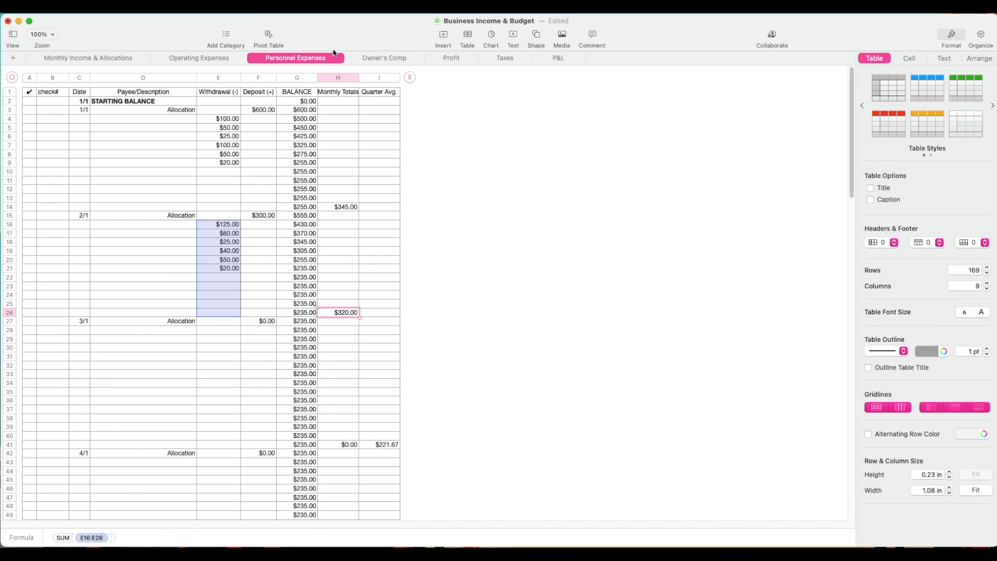
{"action": "left_click", "coordinate": [384, 58]}
{"action": "left_click", "coordinate": [447, 59]}
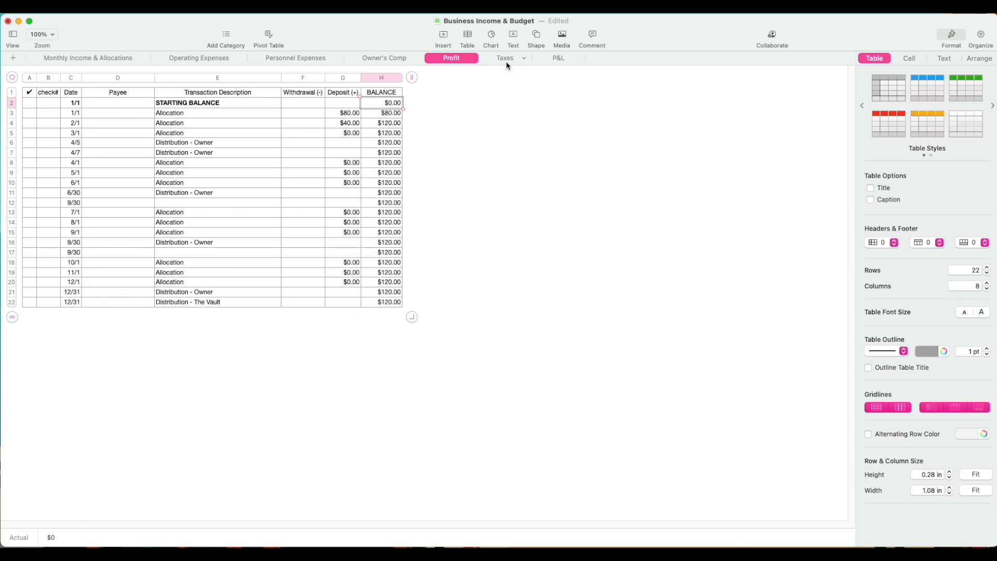
{"action": "left_click", "coordinate": [557, 60]}
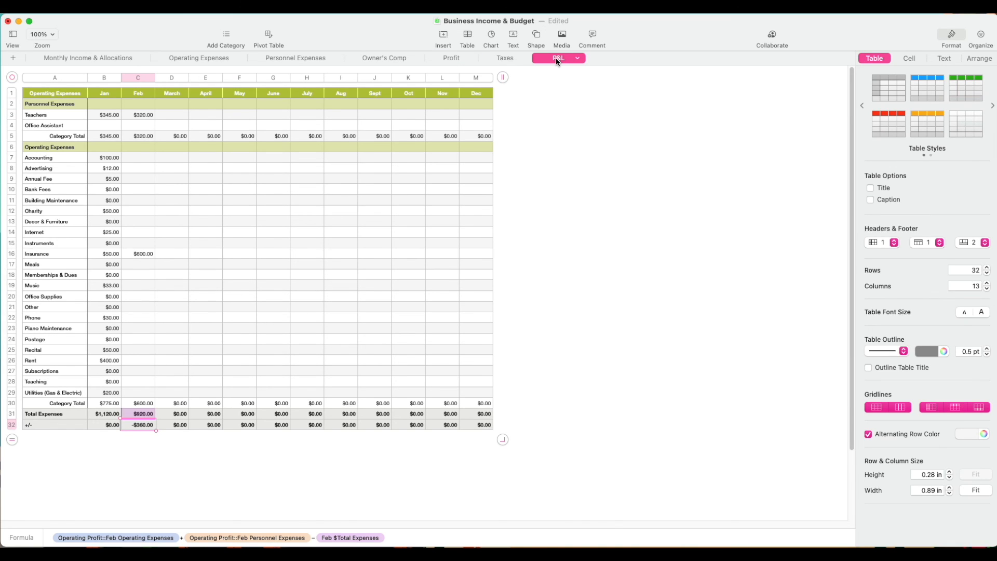